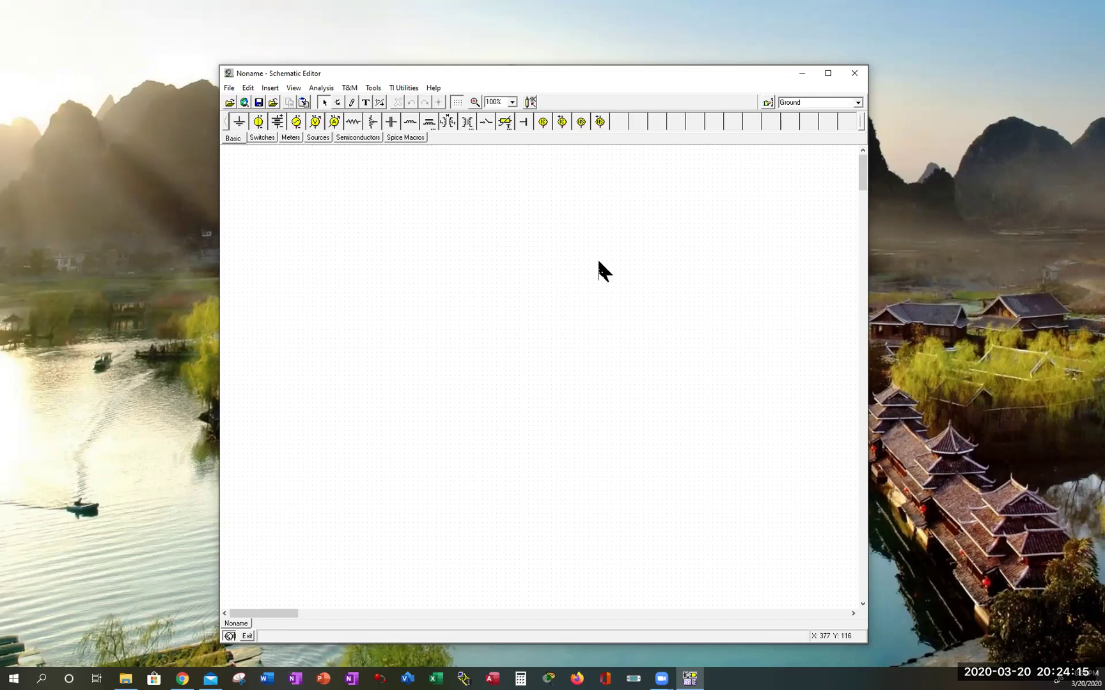
Place three resistors, two side by side in a row and the third lower and further right
left_click(353, 122)
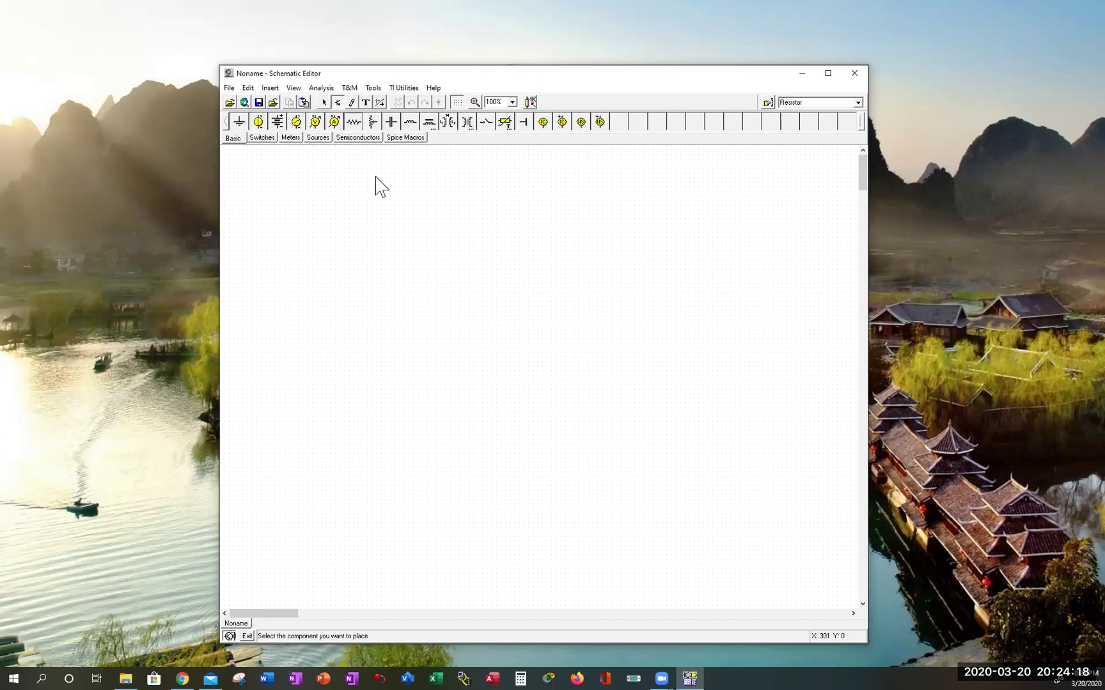
left_click(396, 243)
left_click(355, 123)
key("Escape")
left_click(470, 243)
left_click(530, 279)
Place a battery below and left of the resistor row, with a ground symbol directly beneath it
key("Insert")
left_click(368, 269)
left_click(239, 126)
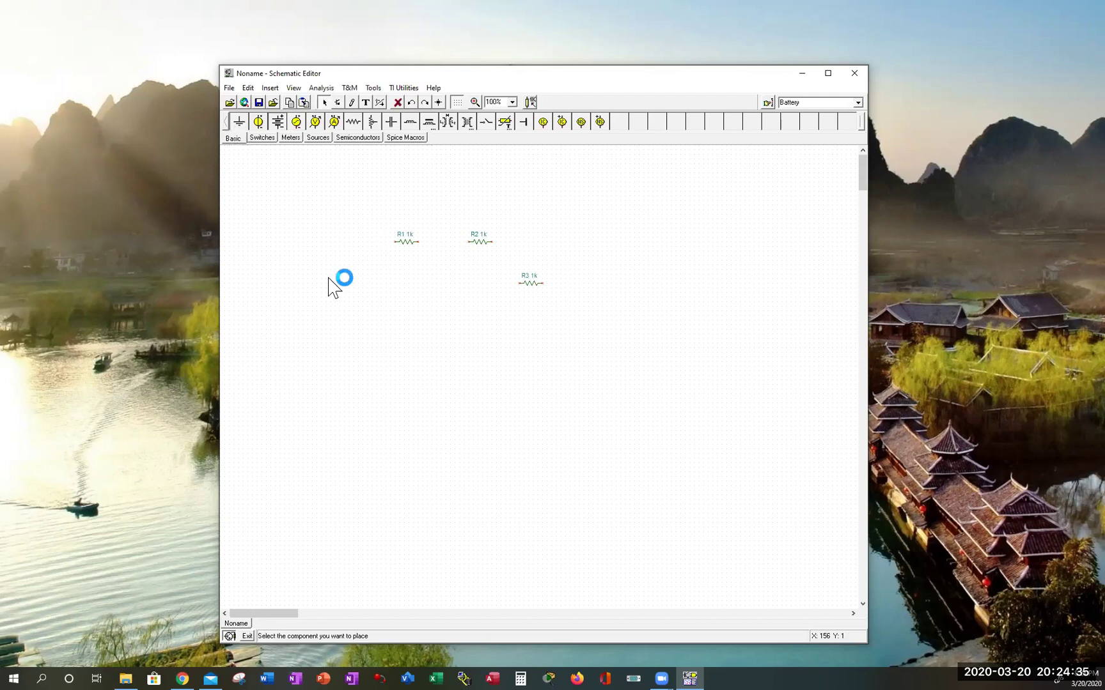
left_click(368, 314)
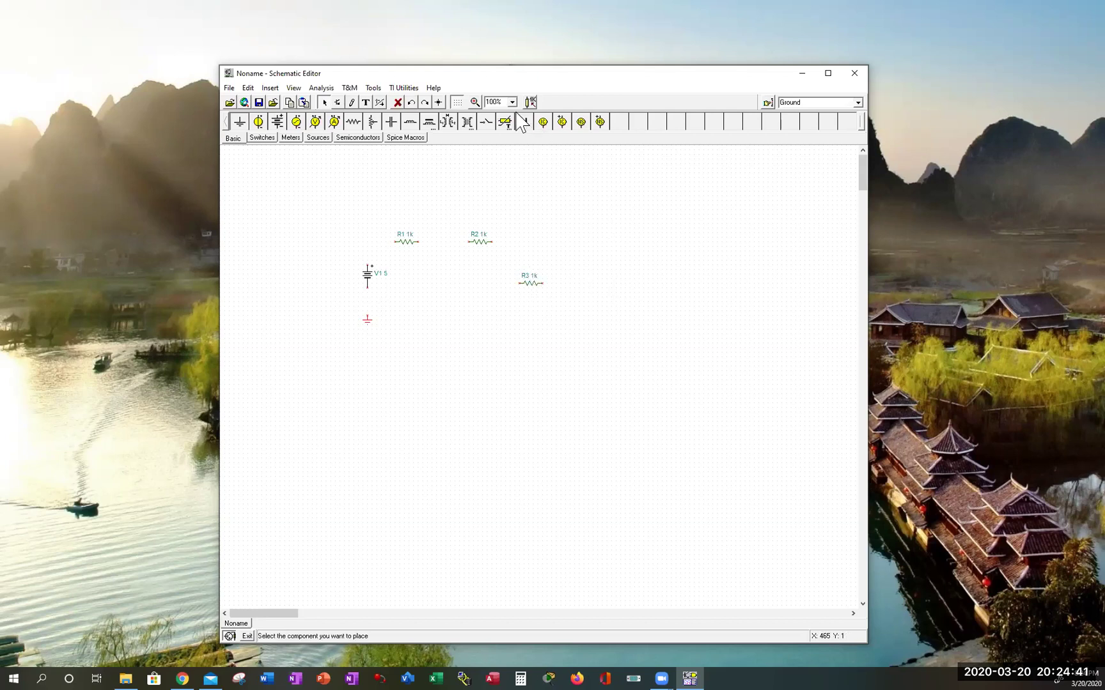
Move all placed components together a short distance left on the sheet
key("Delete")
left_click_drag(303, 191, 561, 375)
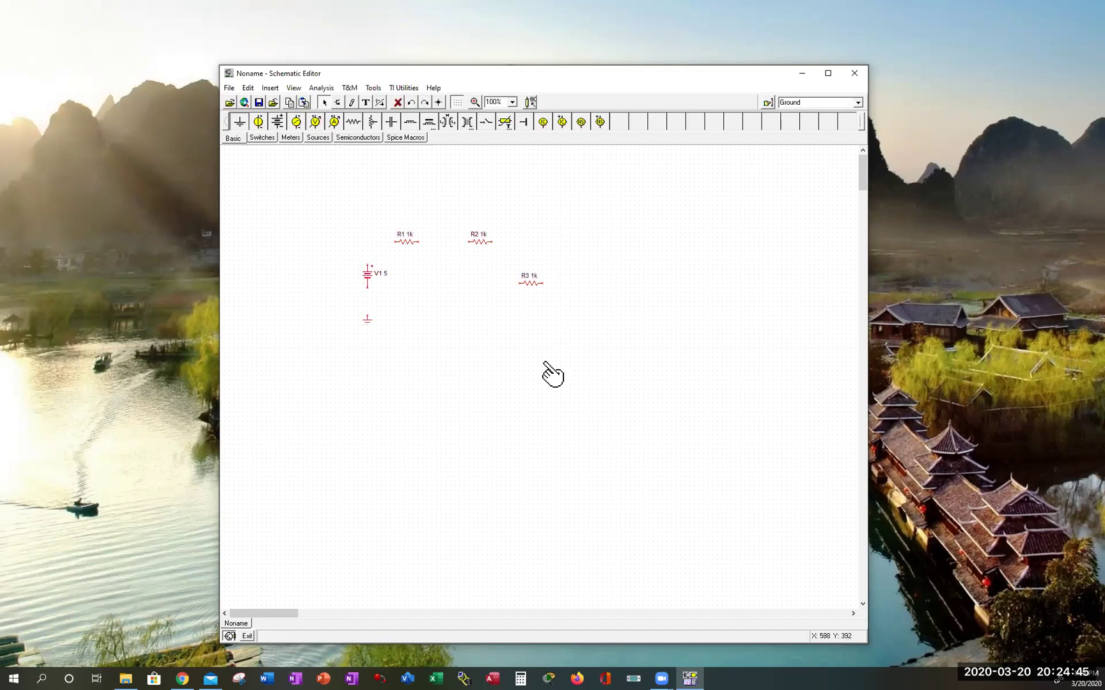
left_click_drag(370, 280, 301, 287)
left_click(547, 417)
Enlarge the schematic view to 200%
left_click(512, 102)
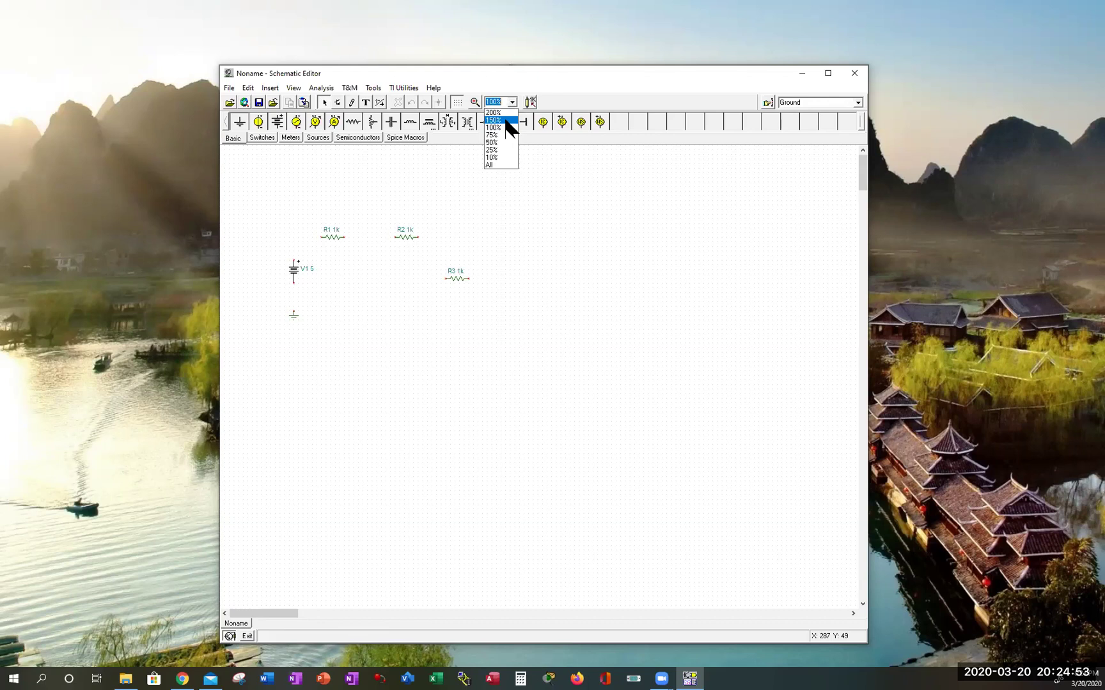
left_click(507, 122)
left_click(513, 102)
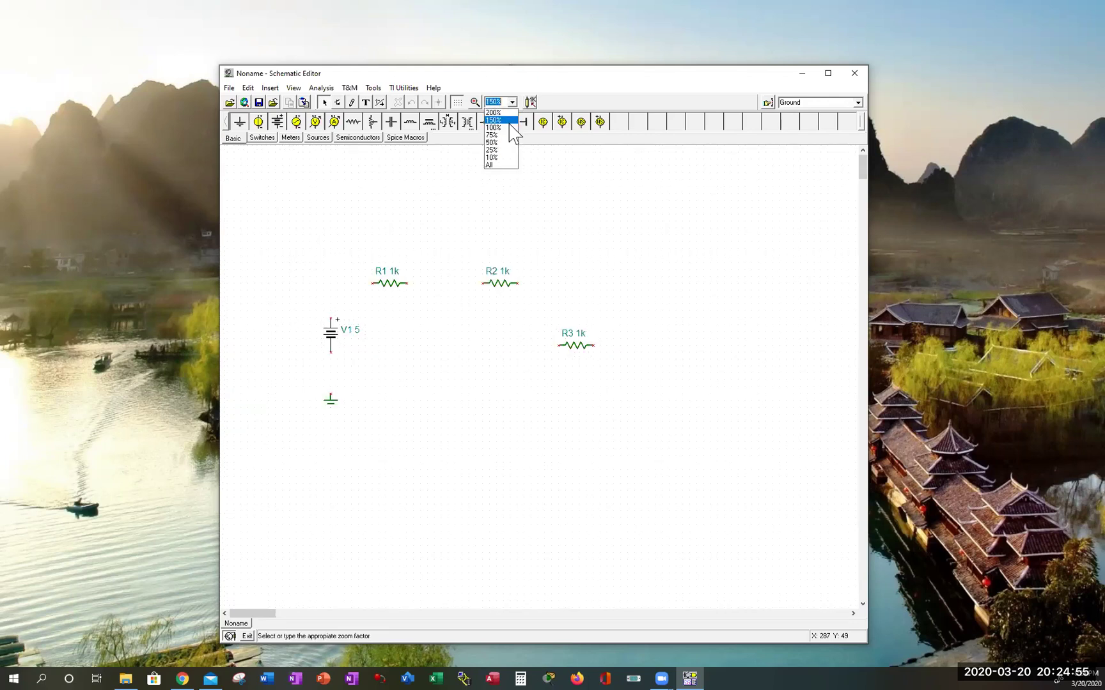
left_click(511, 112)
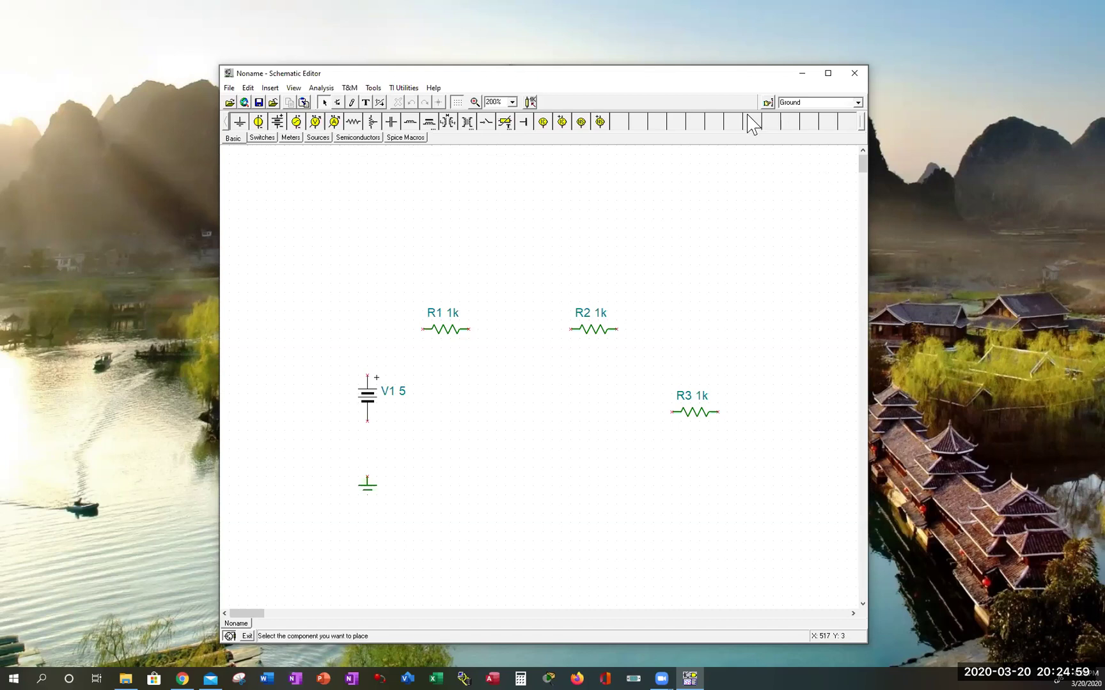
Rotate resistor R3 a quarter turn counterclockwise so that it stands vertically
left_click(687, 425)
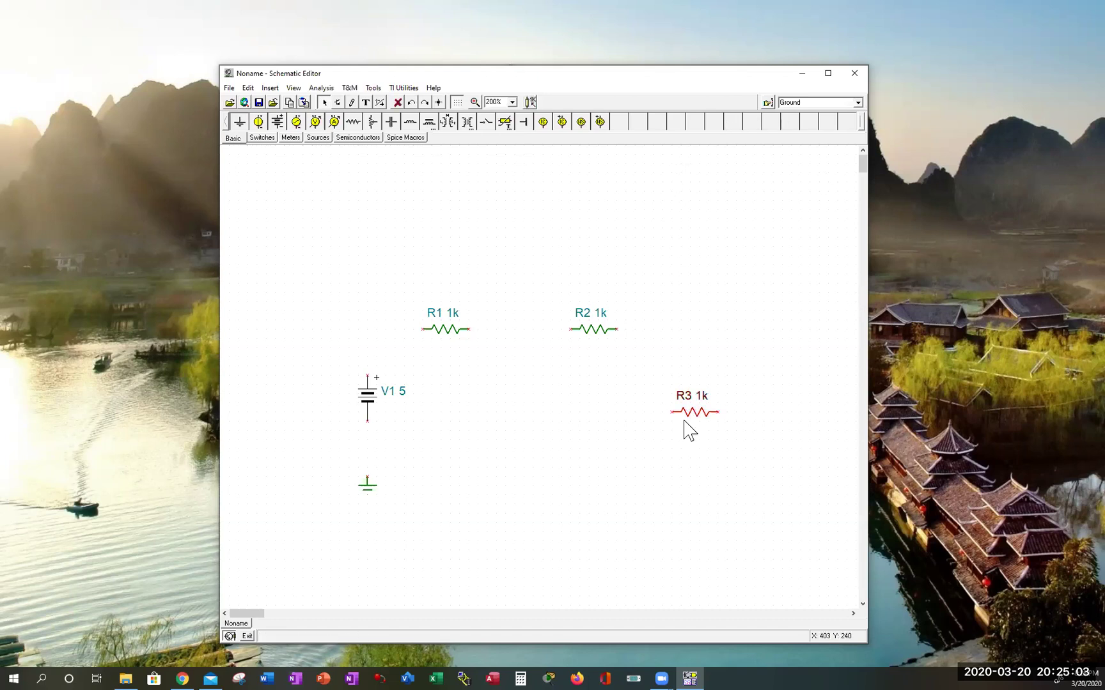
left_click_drag(683, 421, 686, 420)
key("ctrl+l")
left_click_drag(680, 438, 683, 422)
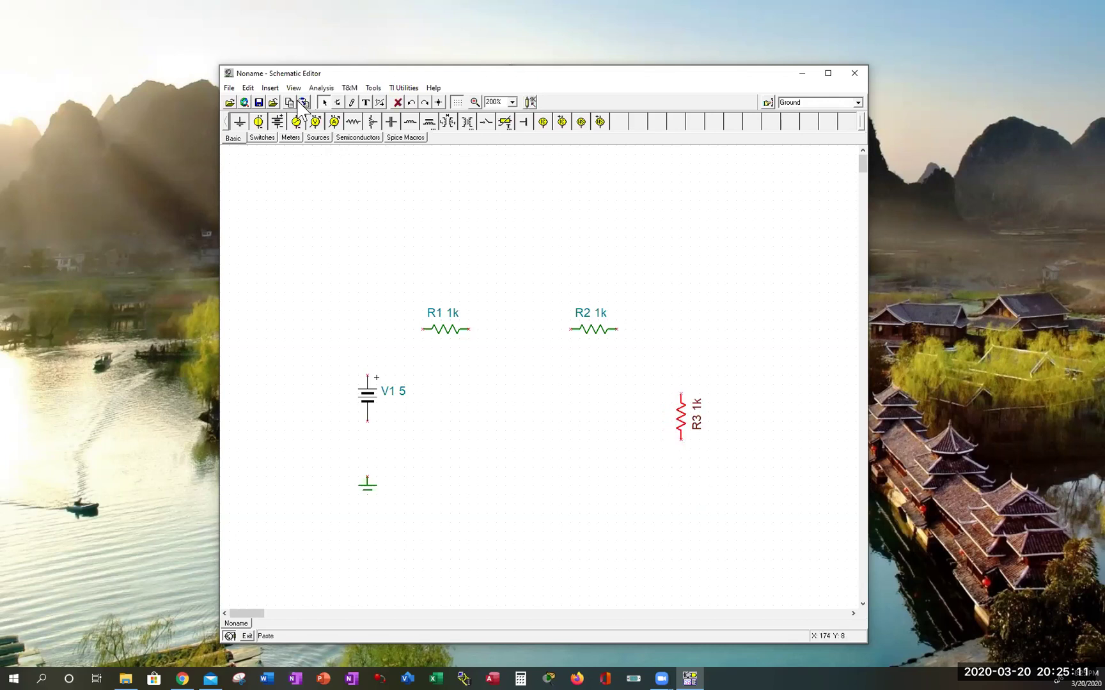
Rotate resistor R1 a quarter turn counterclockwise, turn it back, and rotate it clockwise through a full turn
left_click(604, 340)
left_click(683, 416)
left_click(598, 331)
left_click(455, 331)
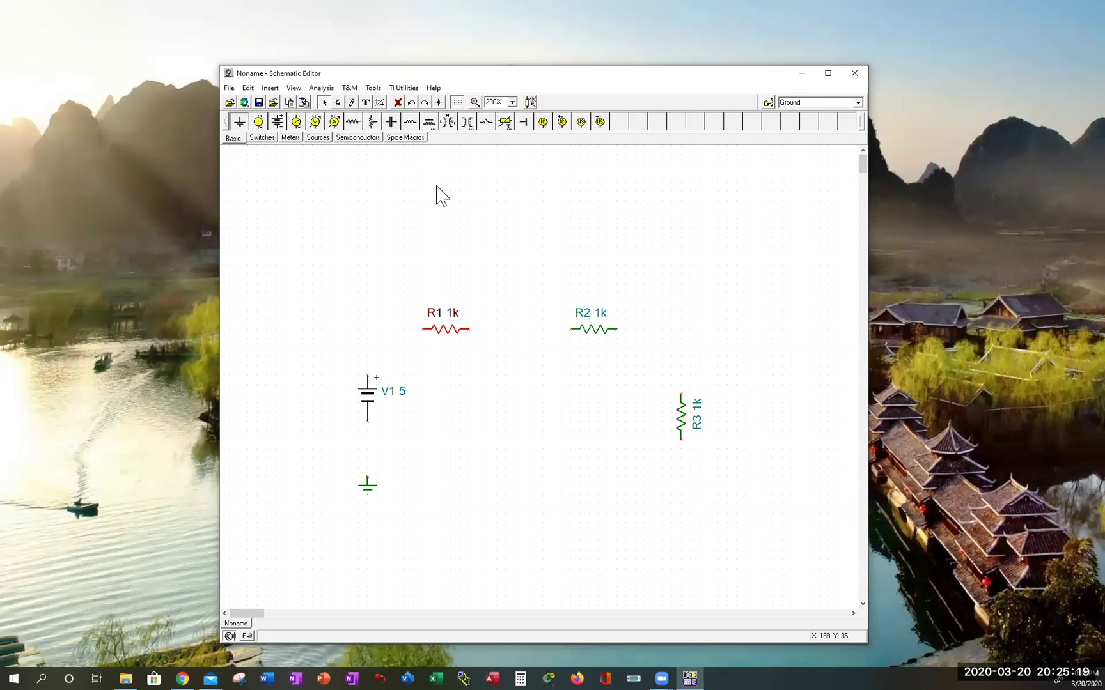
left_click(412, 102)
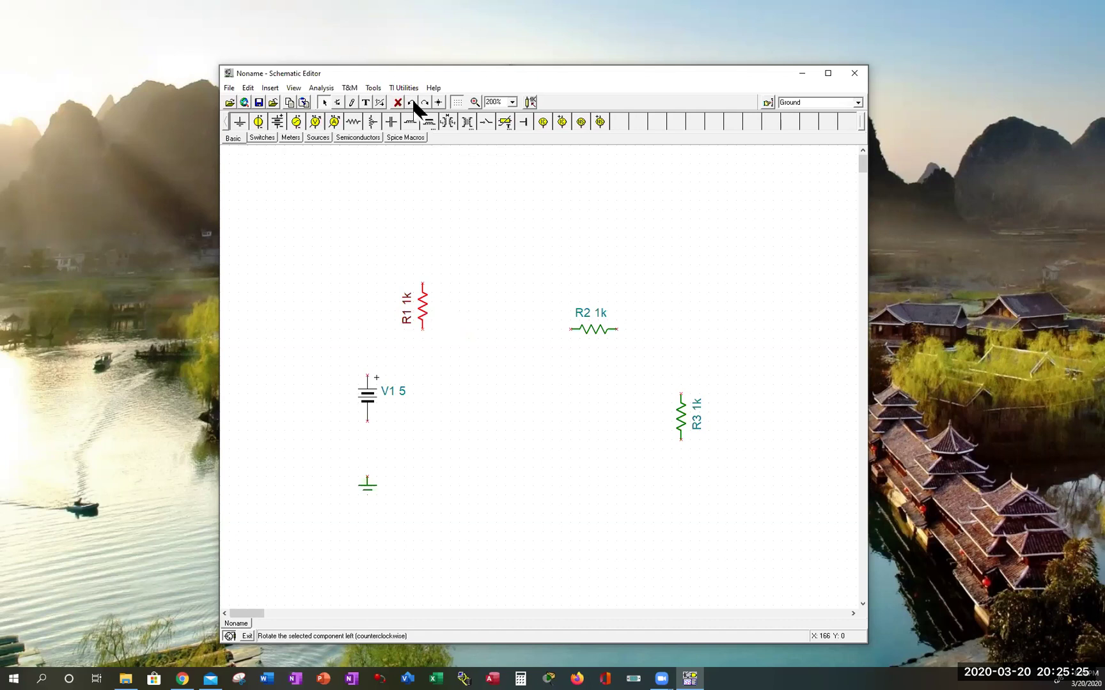
left_click(425, 102)
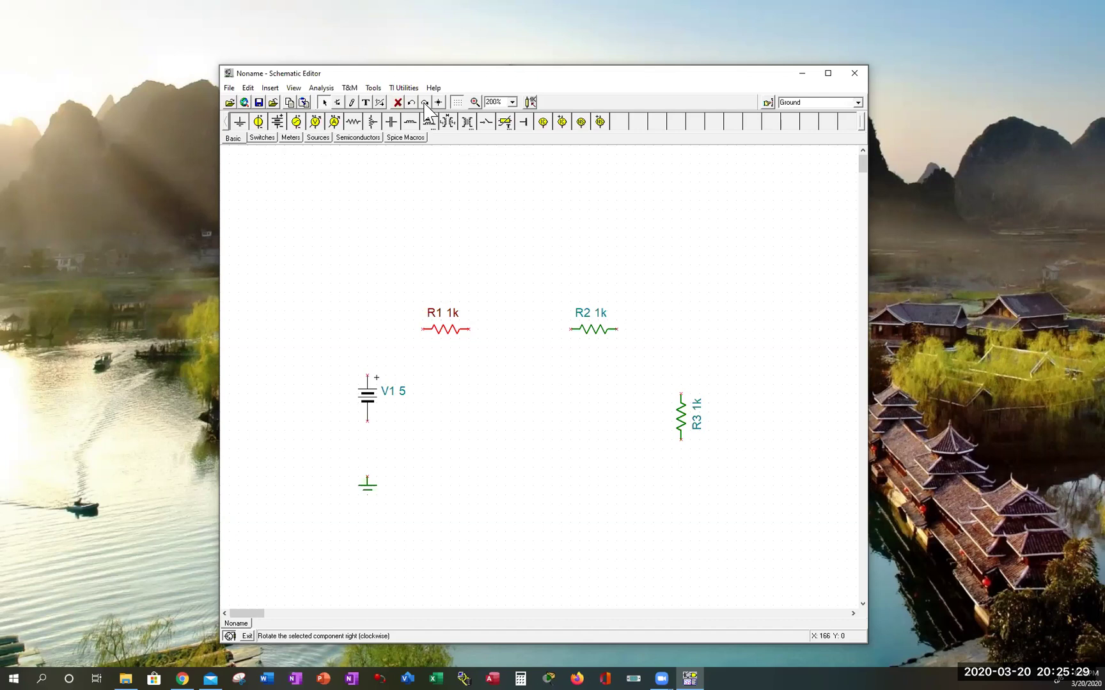
left_click(424, 102)
left_click(424, 102)
left_click(425, 103)
left_click(424, 103)
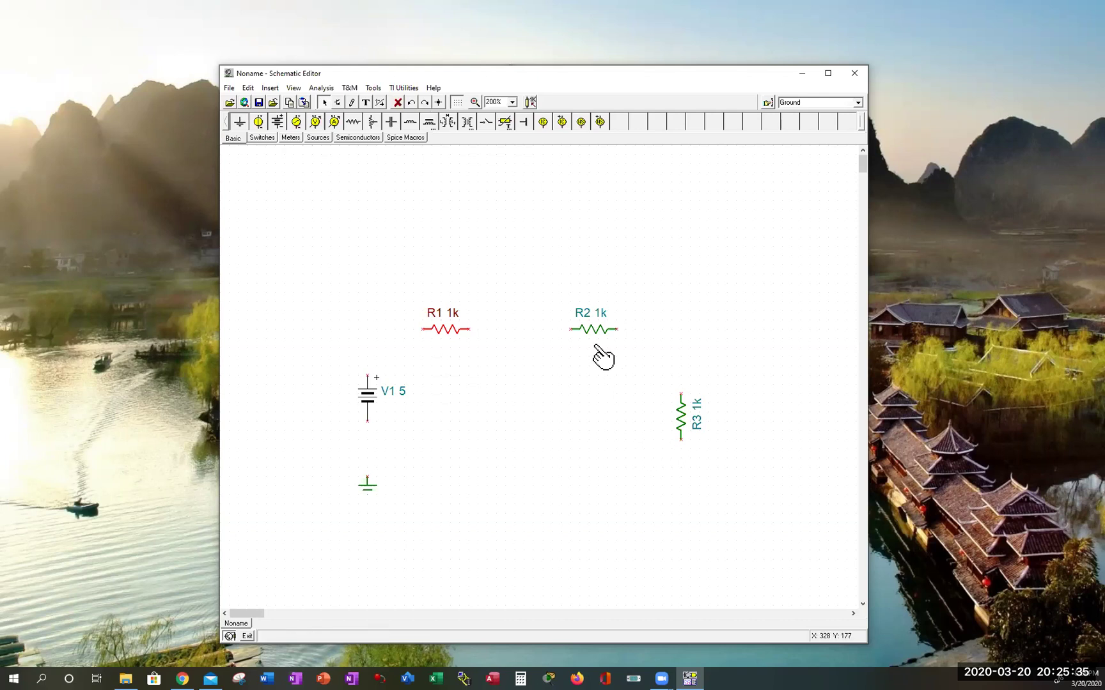
Move resistor R2 slightly left and resistor R3 a little left and up
left_click_drag(593, 329, 575, 328)
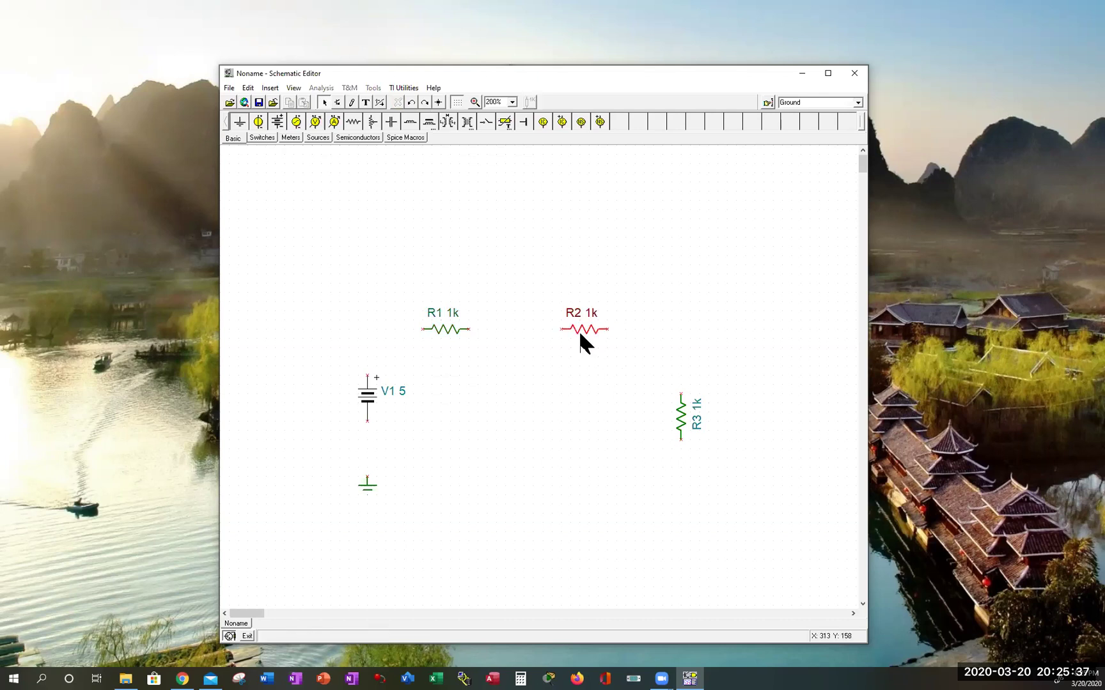
left_click(675, 412)
key("Delete")
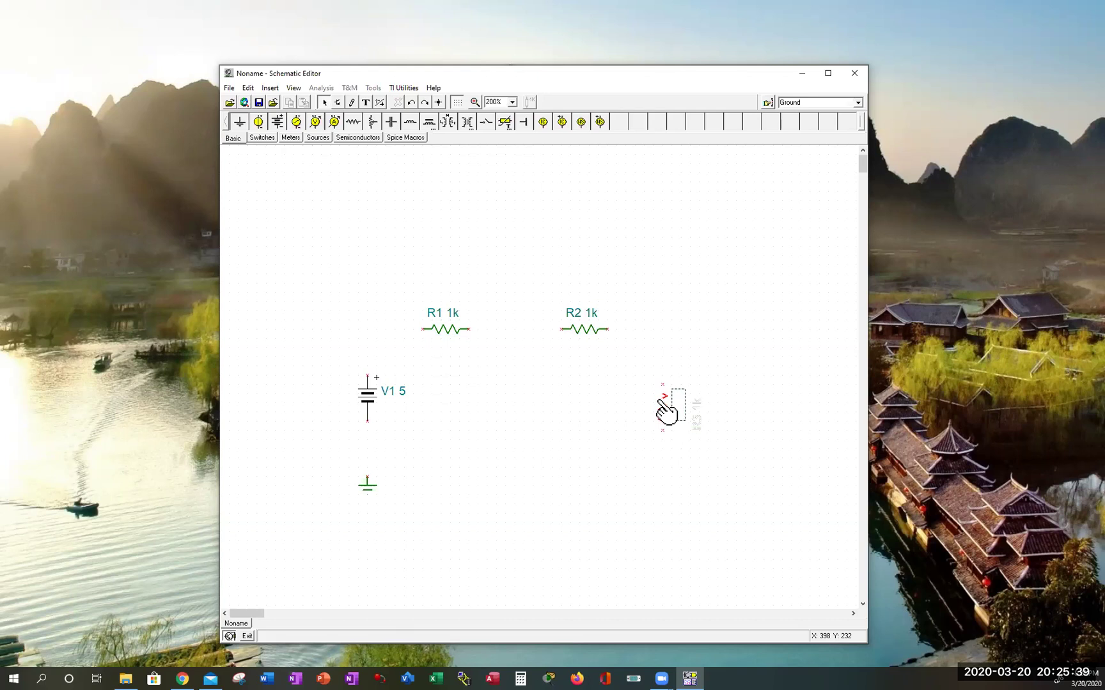
key("ctrl+z")
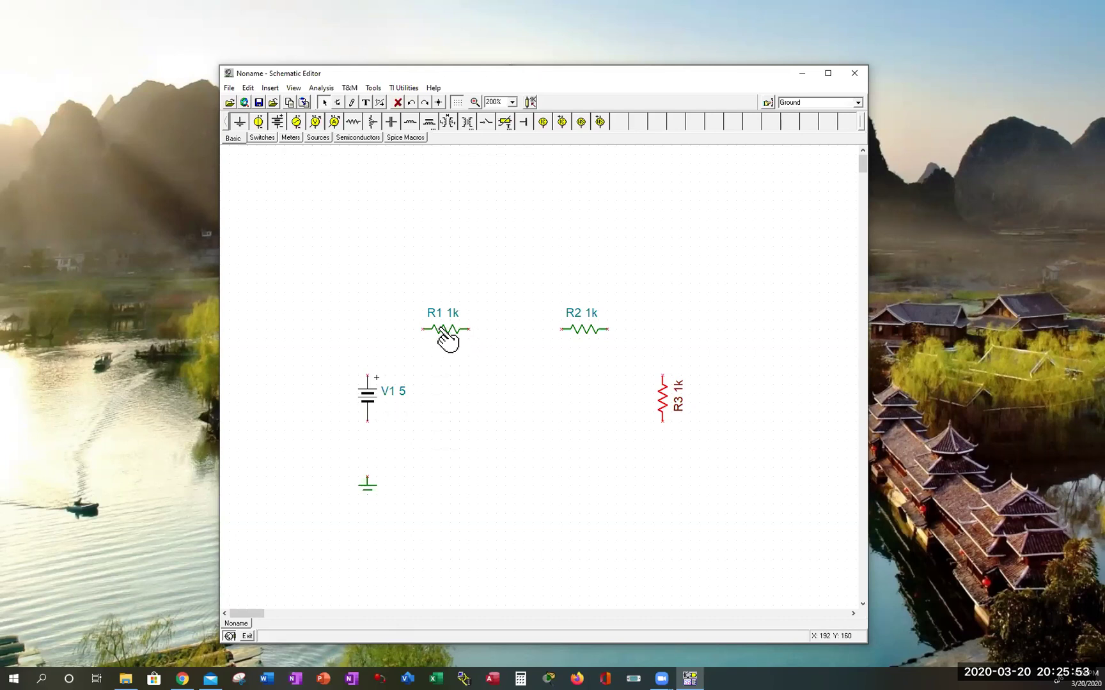
Set resistor R2's resistance to 2.5k ohms
left_click(586, 329)
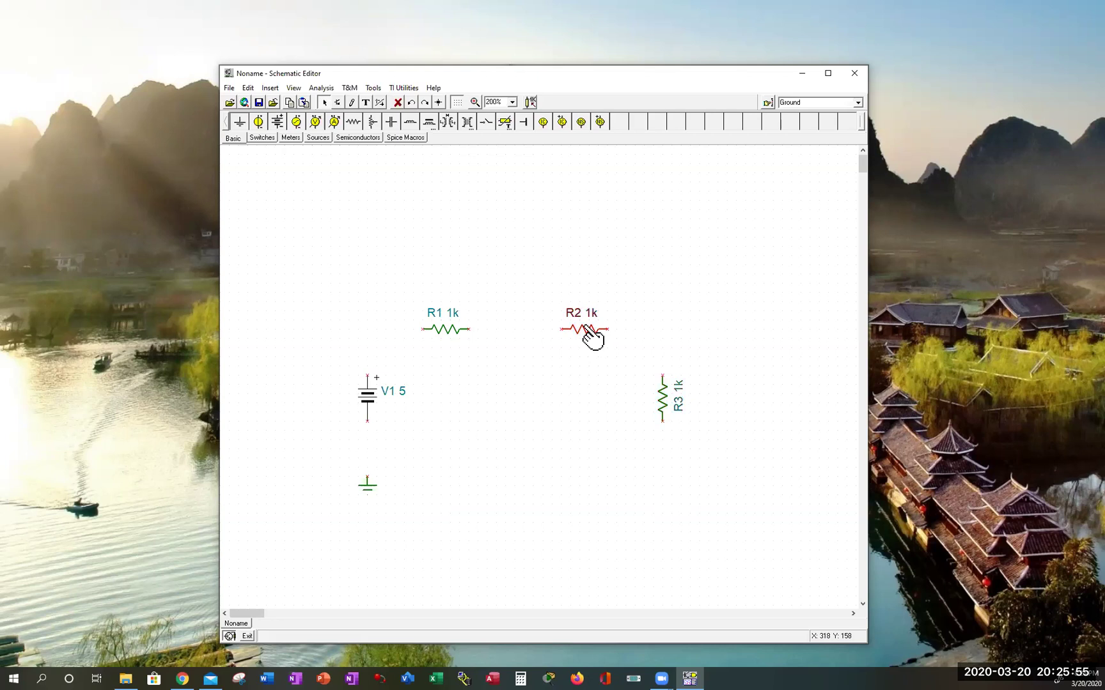
double_click(586, 329)
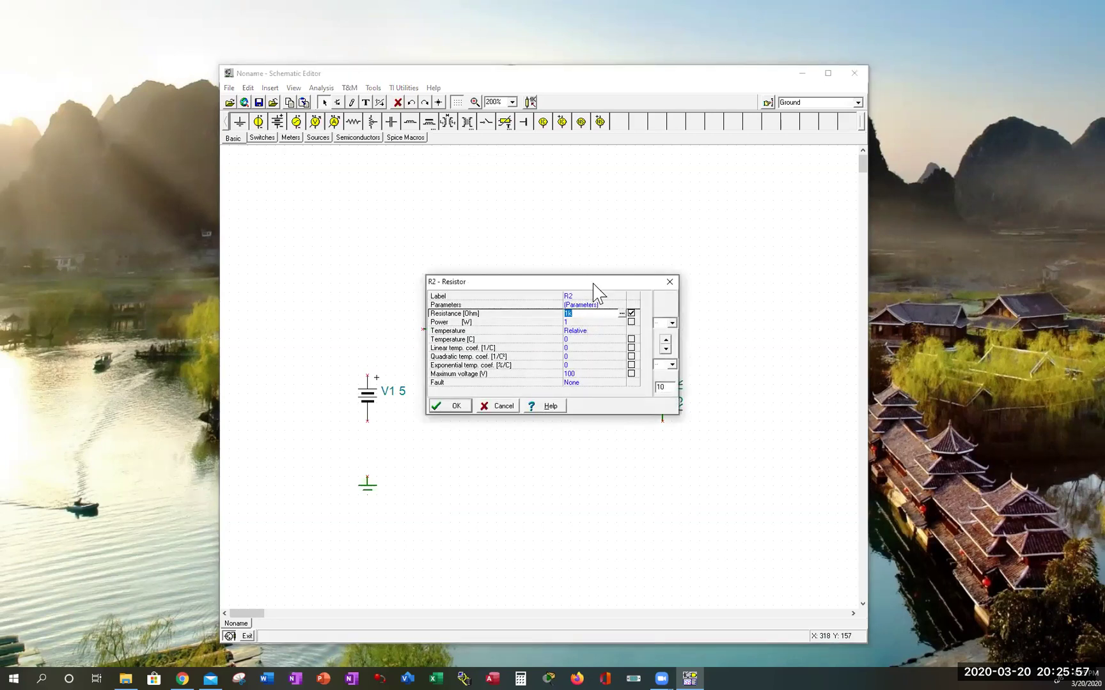
left_click_drag(592, 282, 405, 156)
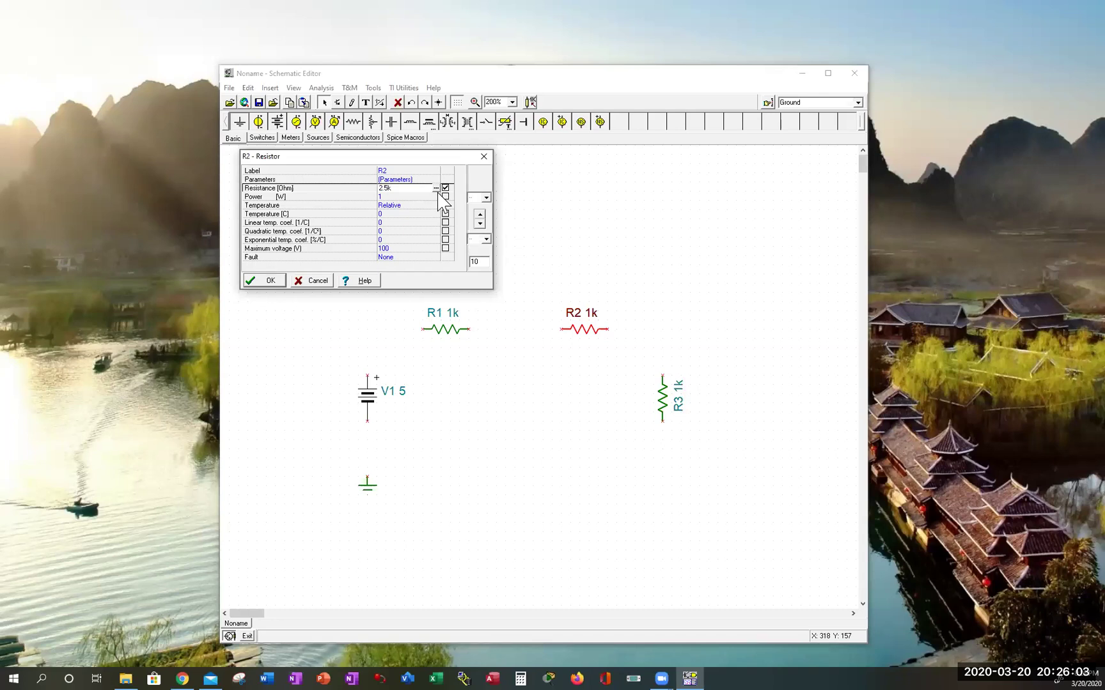
key("Return")
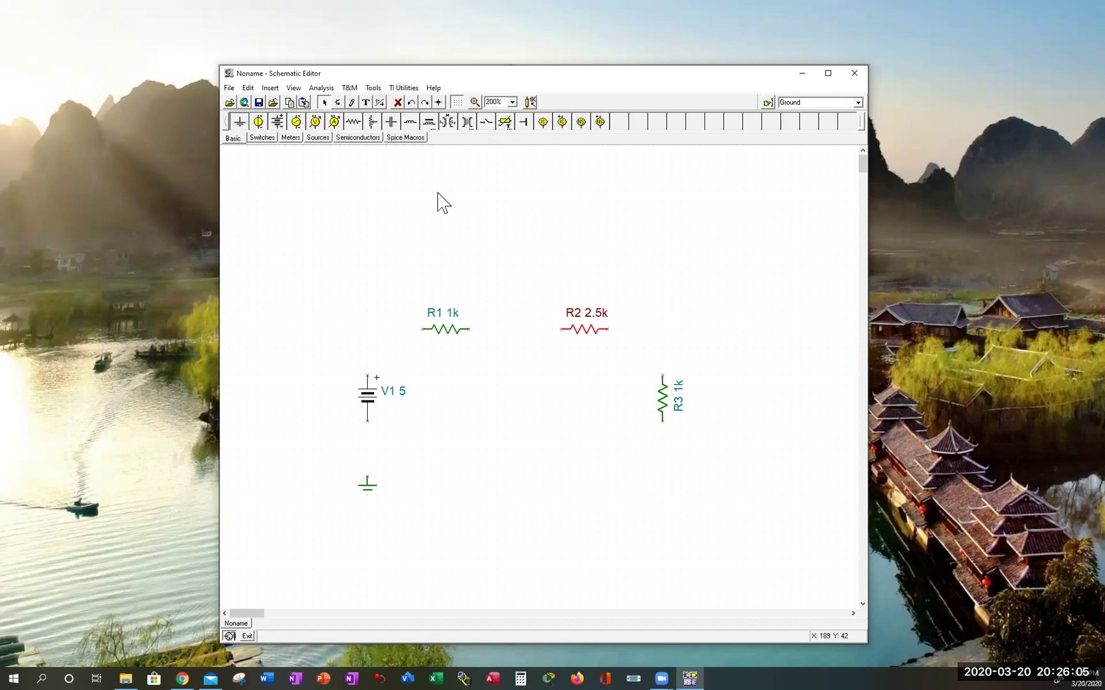
Set resistor R3's resistance to 3.7k ohms and battery V1's voltage to 4.5 V
left_click(663, 406)
double_click(663, 406)
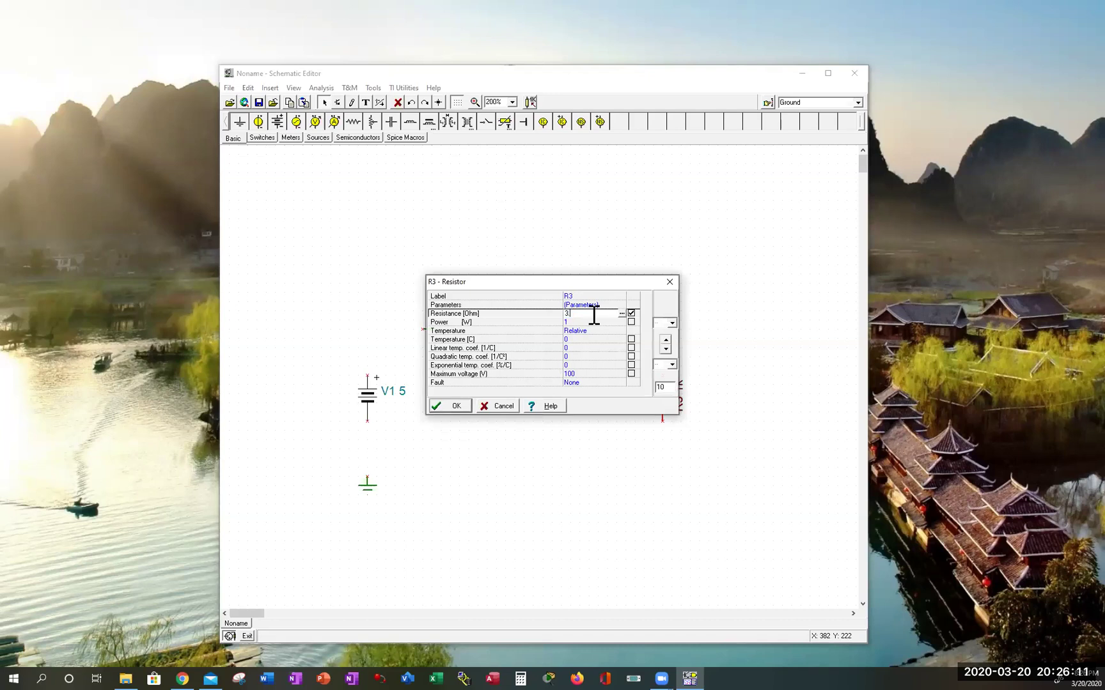
key("Return")
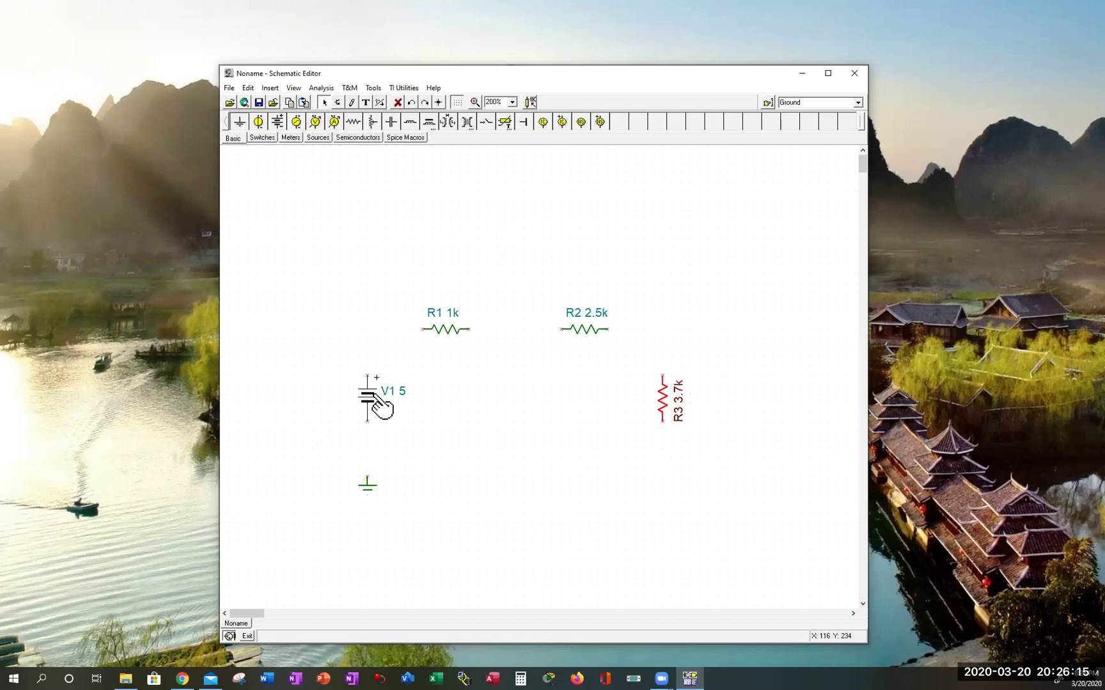
double_click(379, 404)
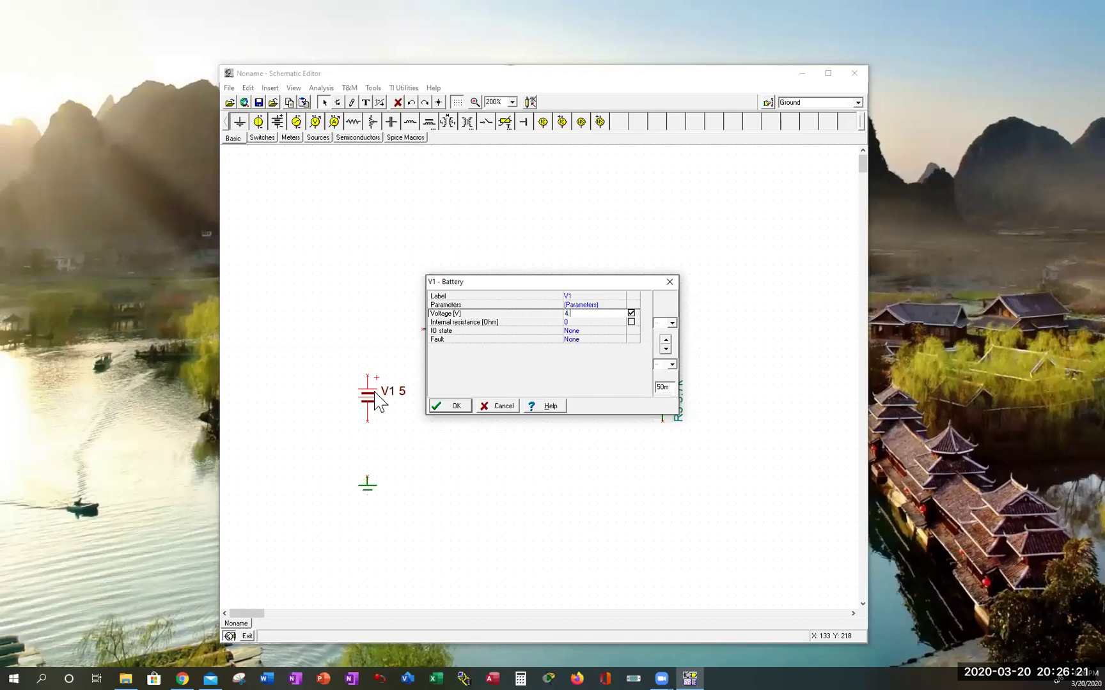
key("Return")
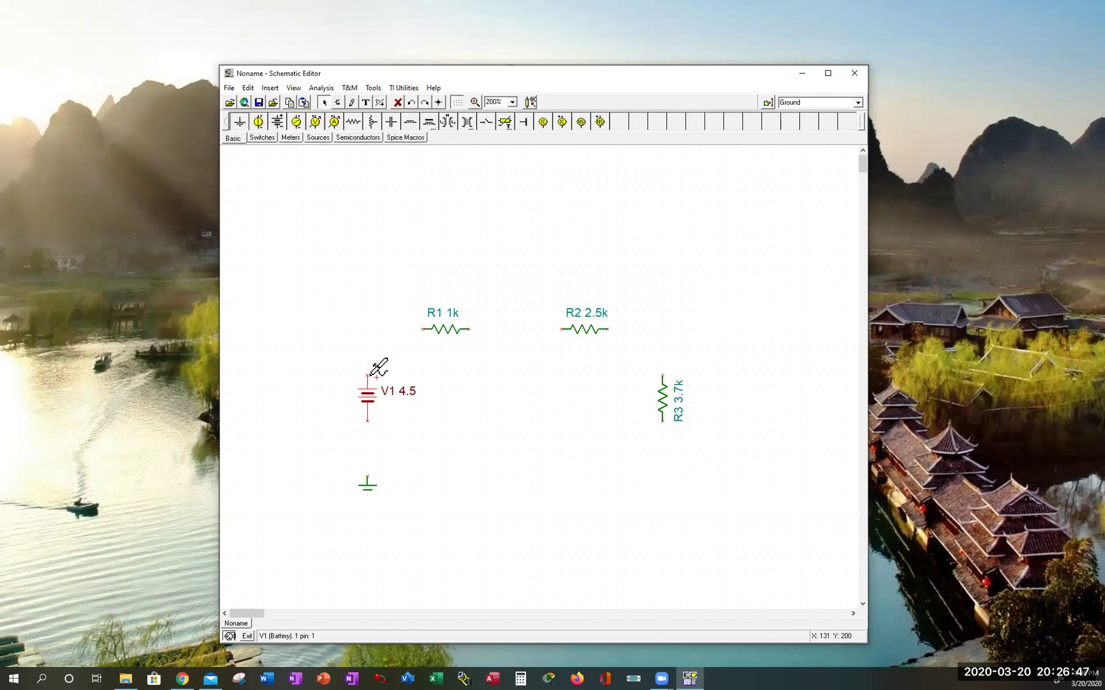
Wire V1's positive terminal through R1 and R2 in series to the upper end of R3
mouse_move(369, 376)
left_mouse_down()
mouse_move(377, 328)
mouse_move(412, 316)
mouse_move(422, 330)
left_mouse_up()
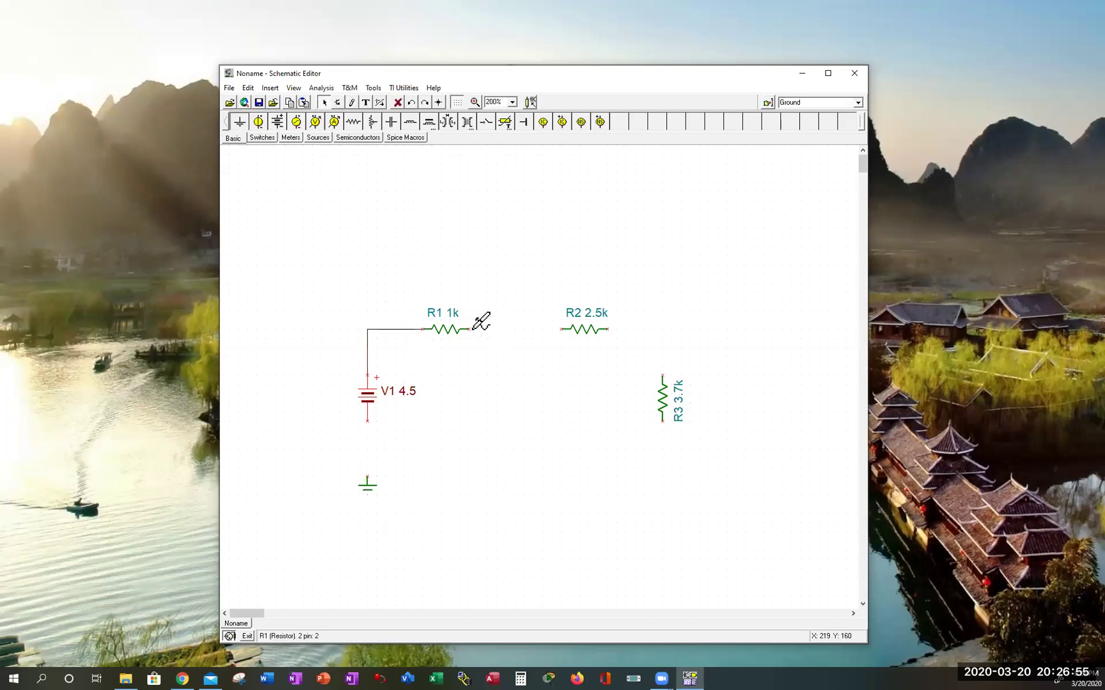
left_click_drag(473, 327, 565, 329)
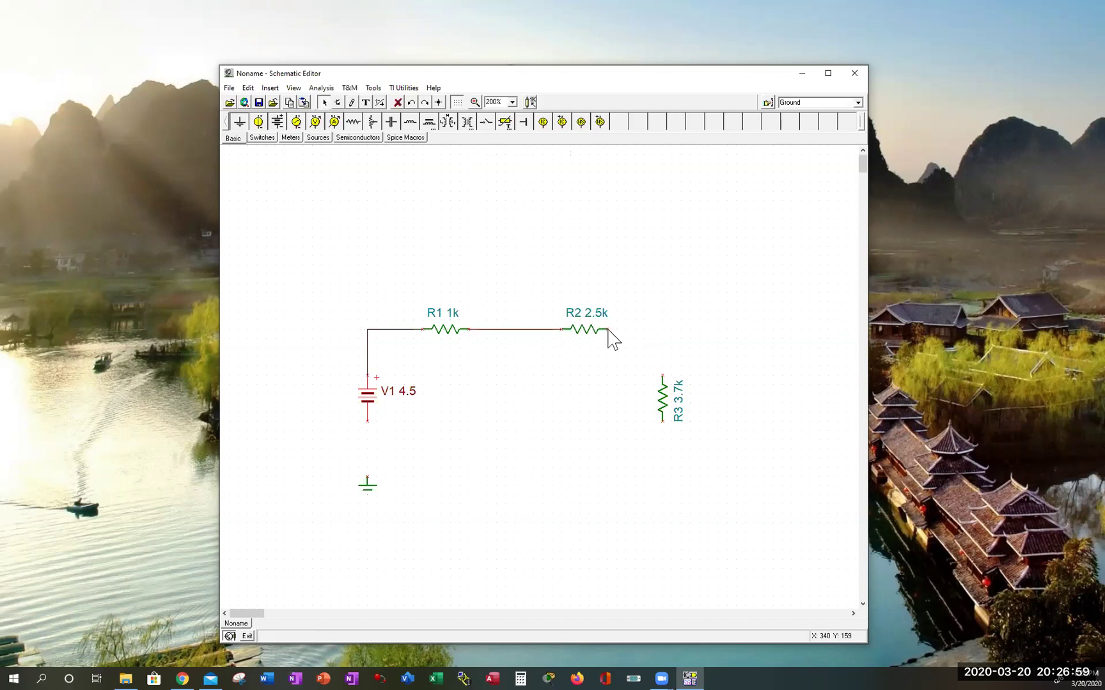
left_click_drag(609, 330, 670, 367)
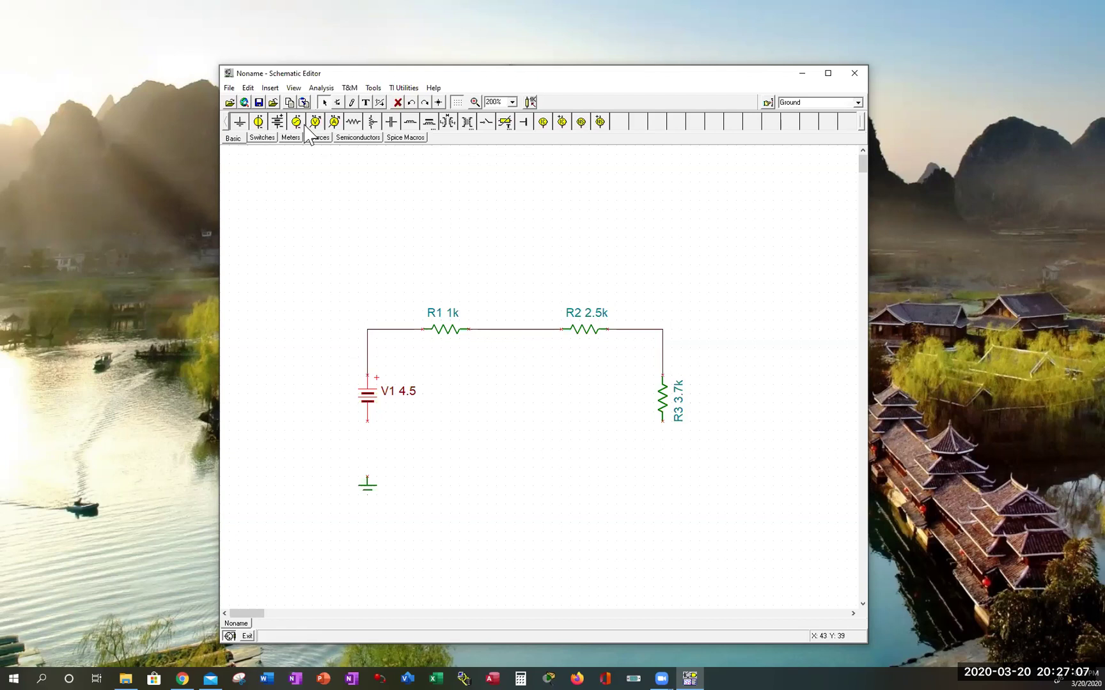
Wire V1's negative terminal to the lower end of R3 and delete the stray wire stub below R3
left_click(271, 89)
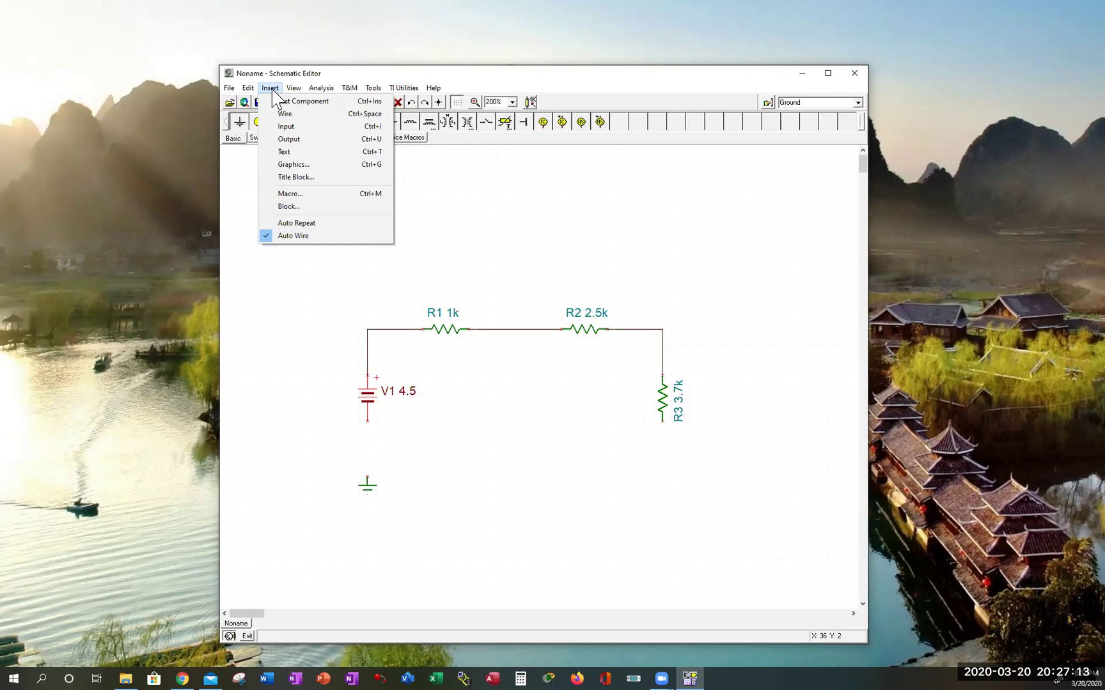
left_click(473, 229)
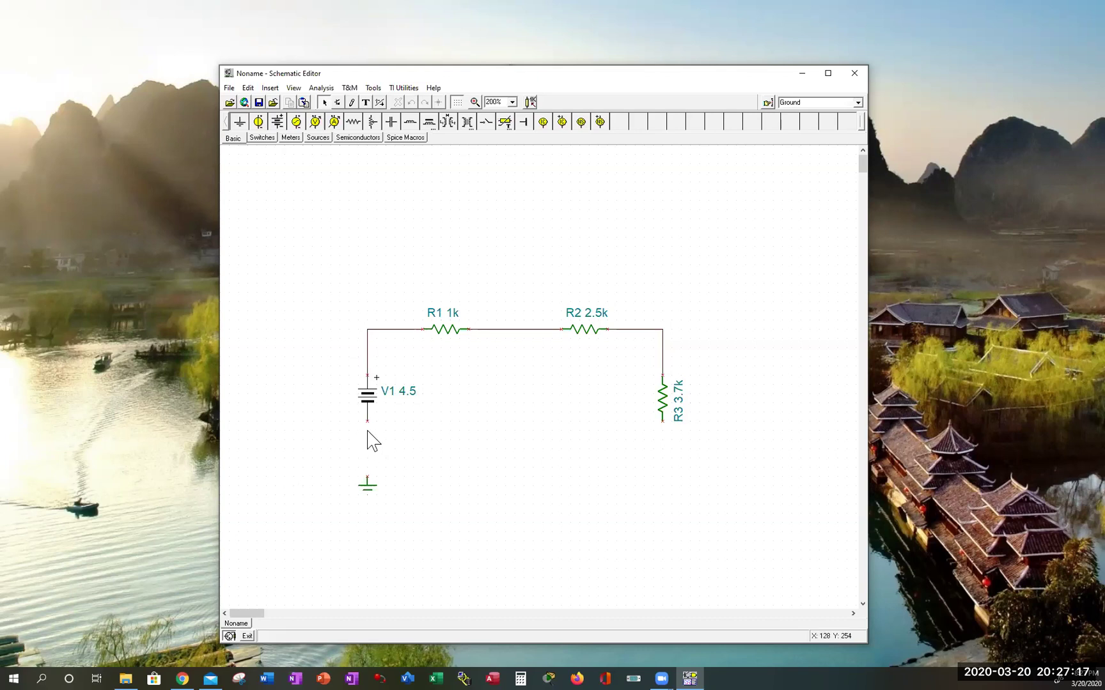
mouse_move(369, 420)
left_mouse_down()
mouse_move(646, 459)
mouse_move(666, 451)
mouse_move(663, 423)
mouse_move(669, 454)
mouse_move(388, 425)
mouse_move(653, 451)
mouse_move(662, 467)
left_mouse_up()
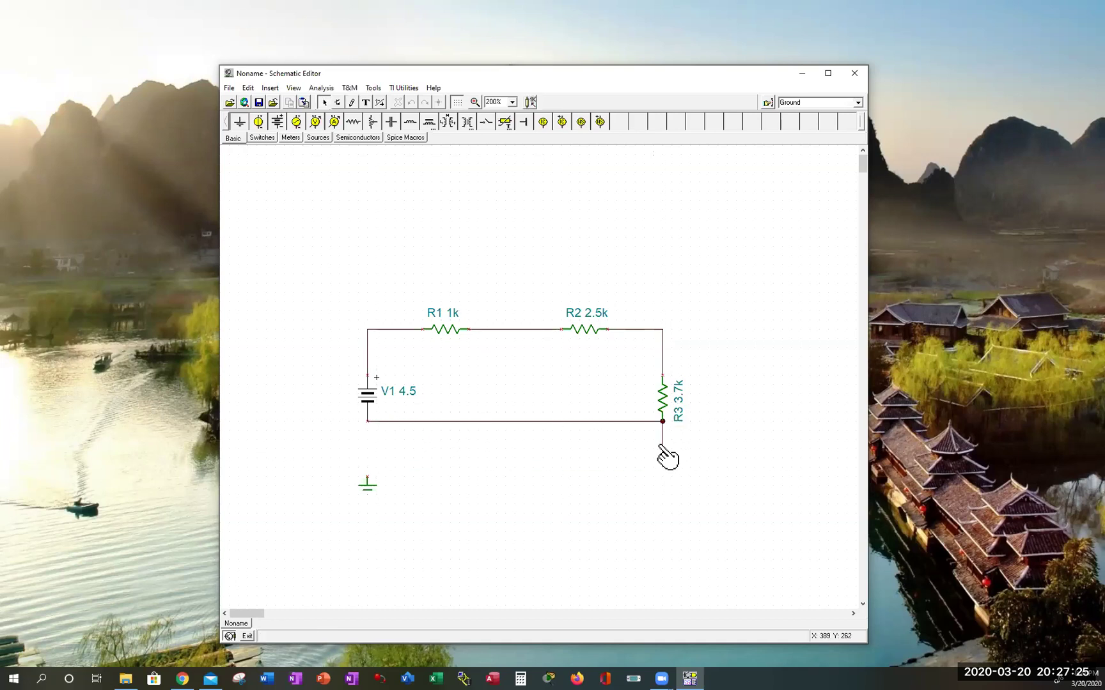
left_click(663, 456)
key("Delete")
Move the bottom wire down below V1 and R3, and wire its corner below V1 to the ground symbol
left_click(508, 421)
key("Delete")
key("ctrl+z")
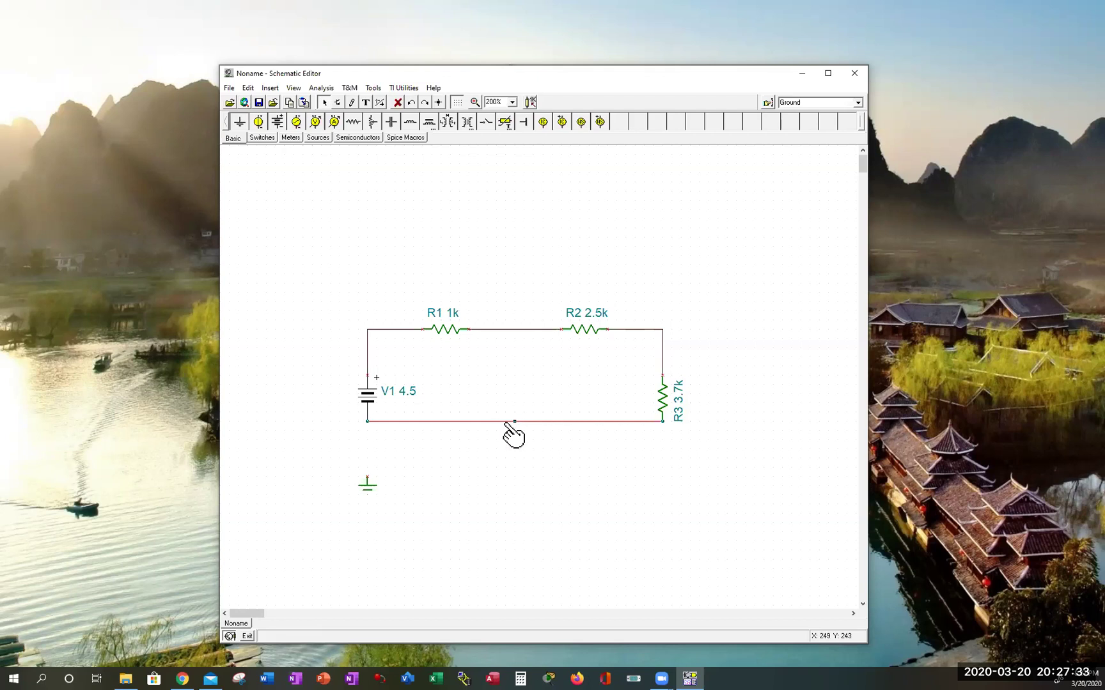
left_click_drag(509, 422, 509, 449)
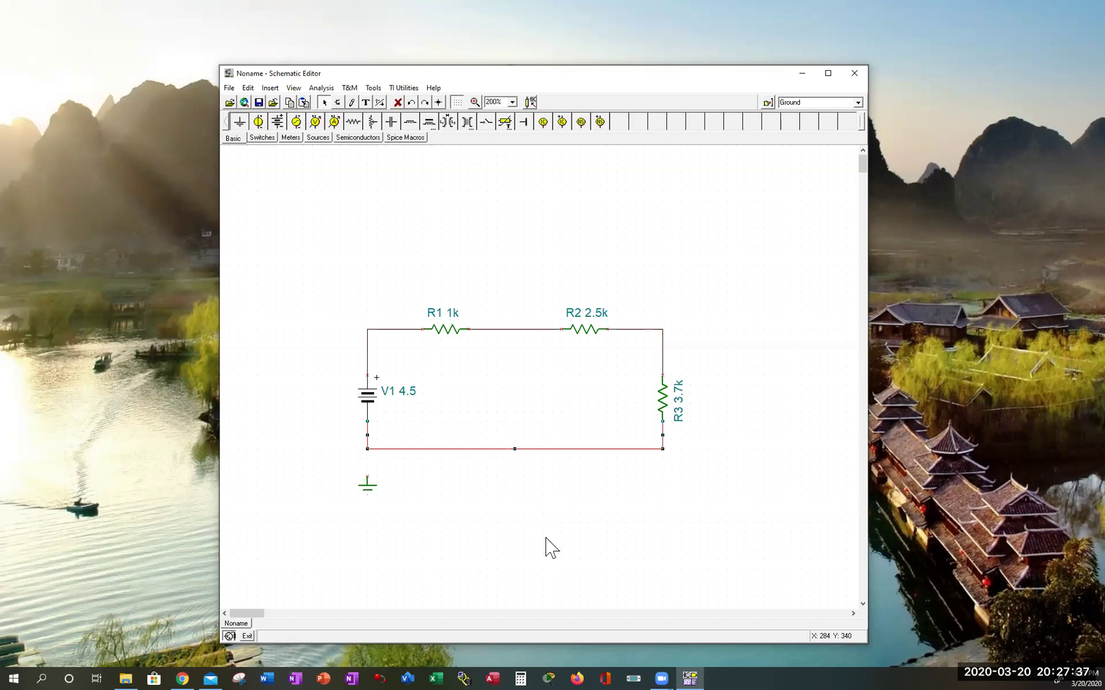
left_click(512, 521)
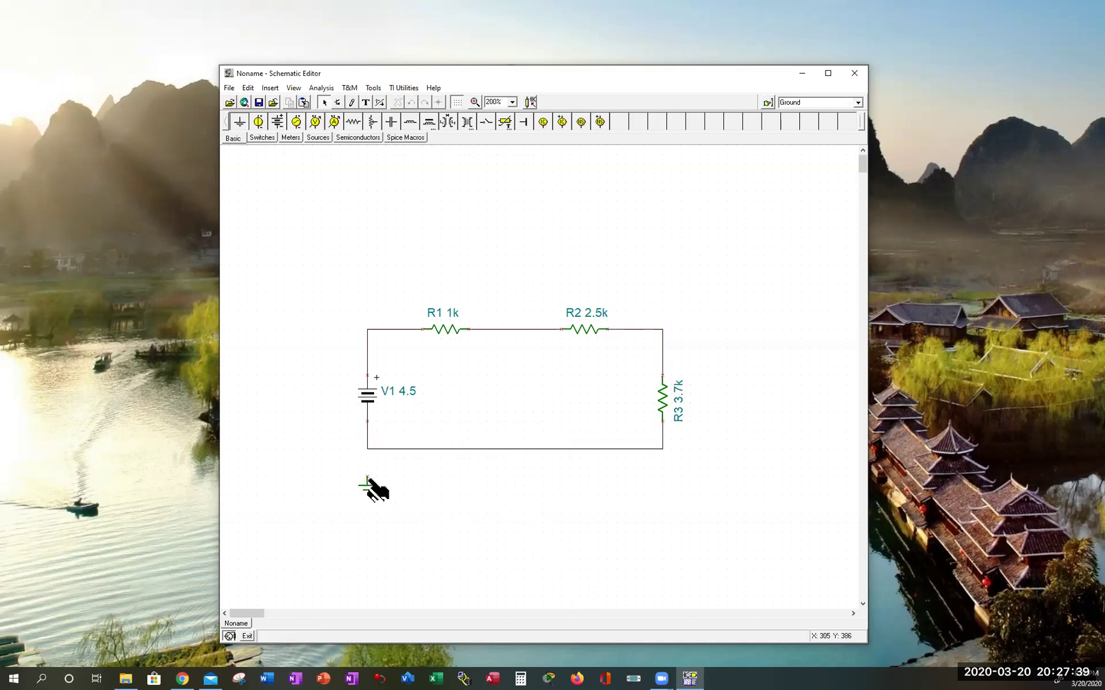
left_click_drag(367, 477, 366, 449)
key("Escape")
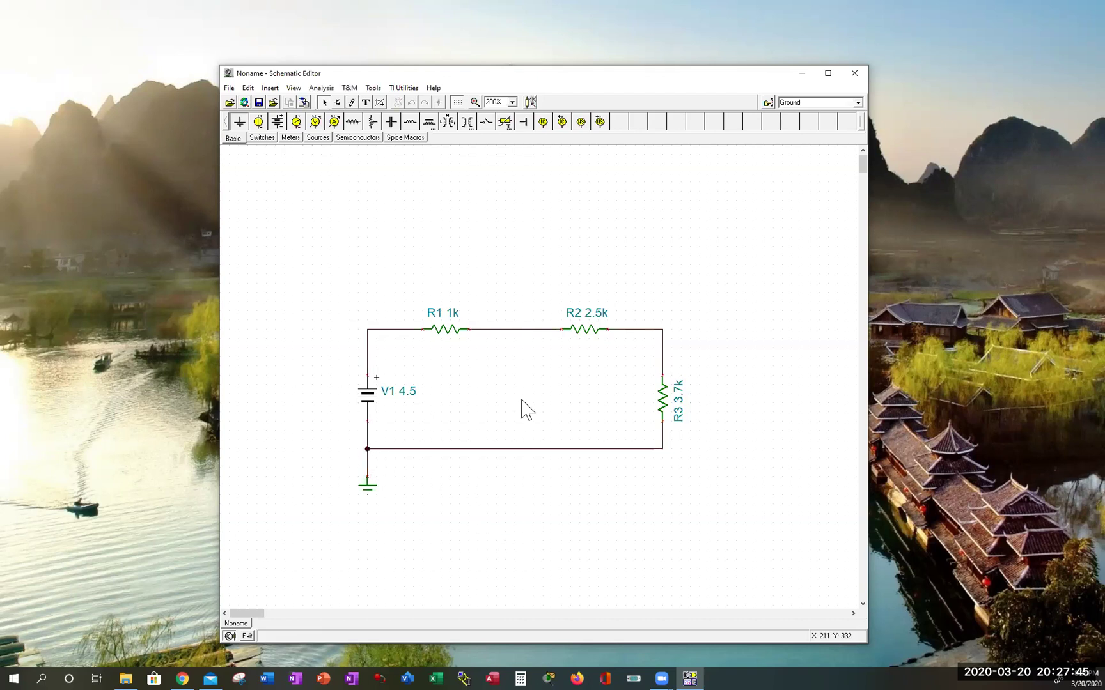
Move R1 up off the top wire and back in line, and do the same with R2
left_click(453, 331)
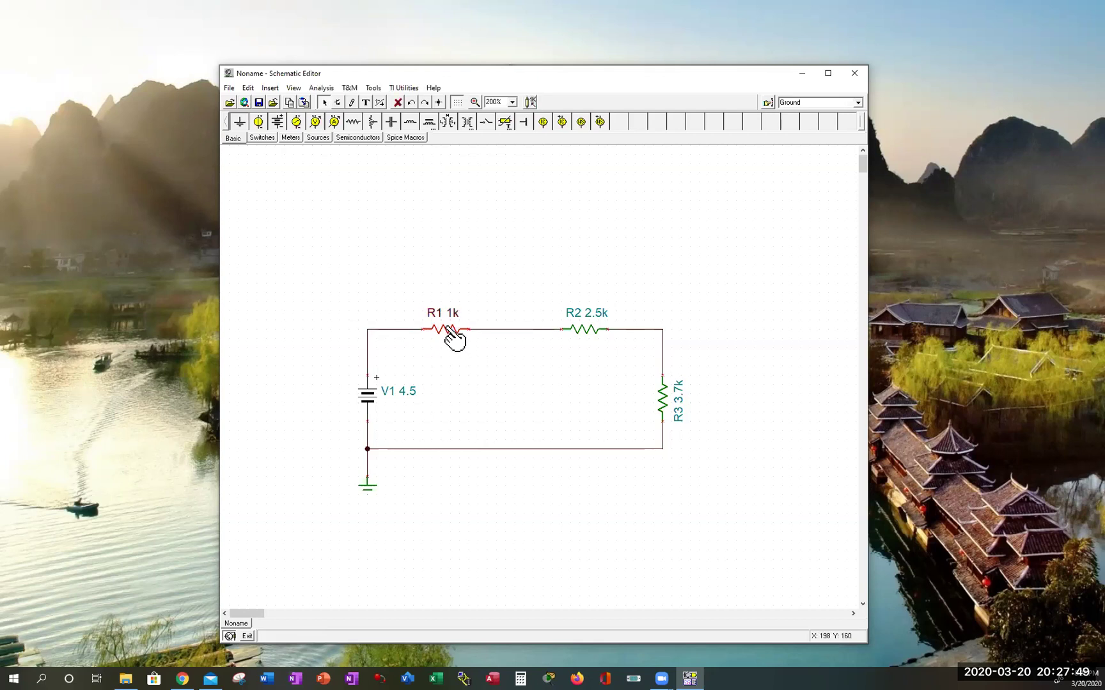
key("Delete")
key("ctrl+a")
key("Delete")
key("ctrl+z")
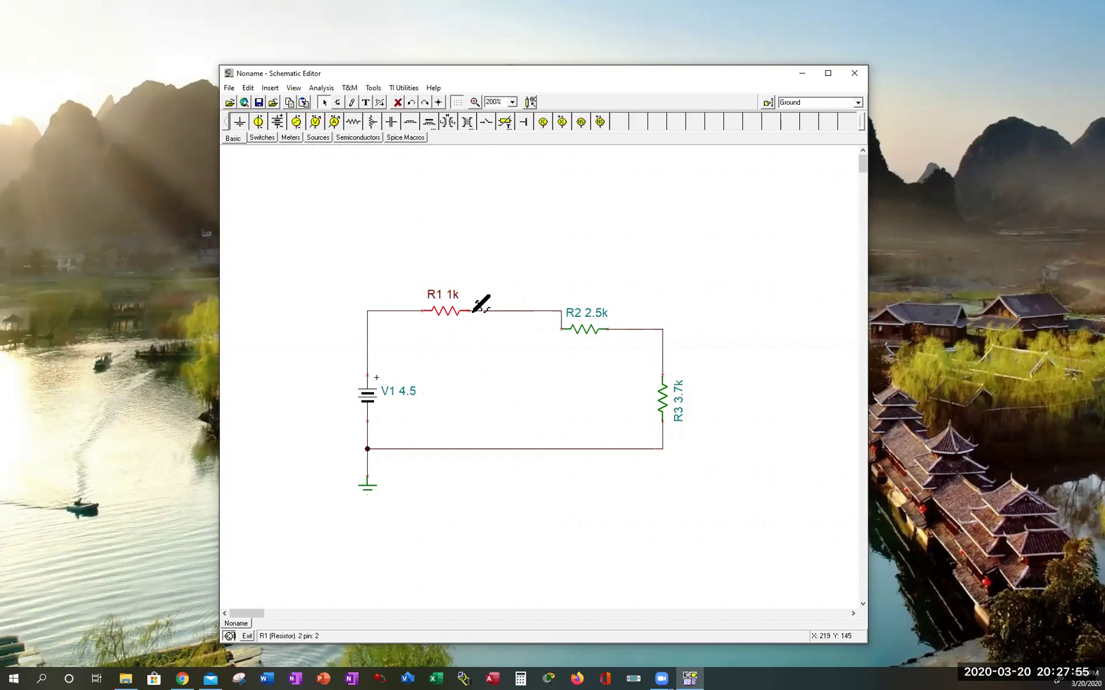
left_click_drag(445, 313, 445, 330)
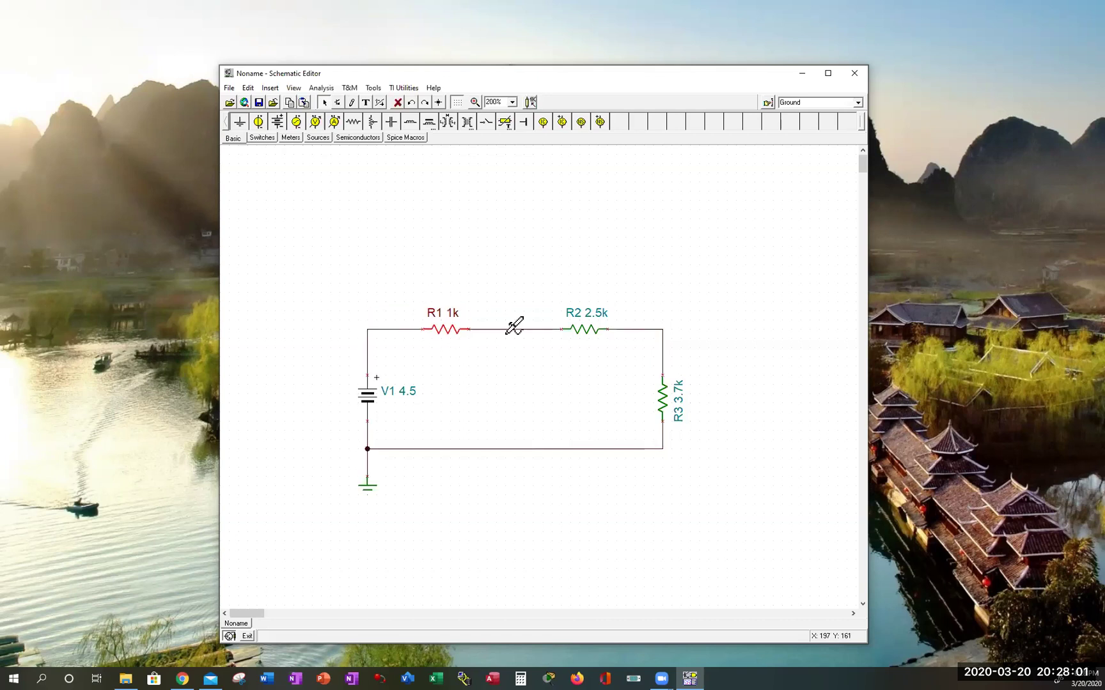
left_click(583, 330)
left_click_drag(587, 343, 586, 320)
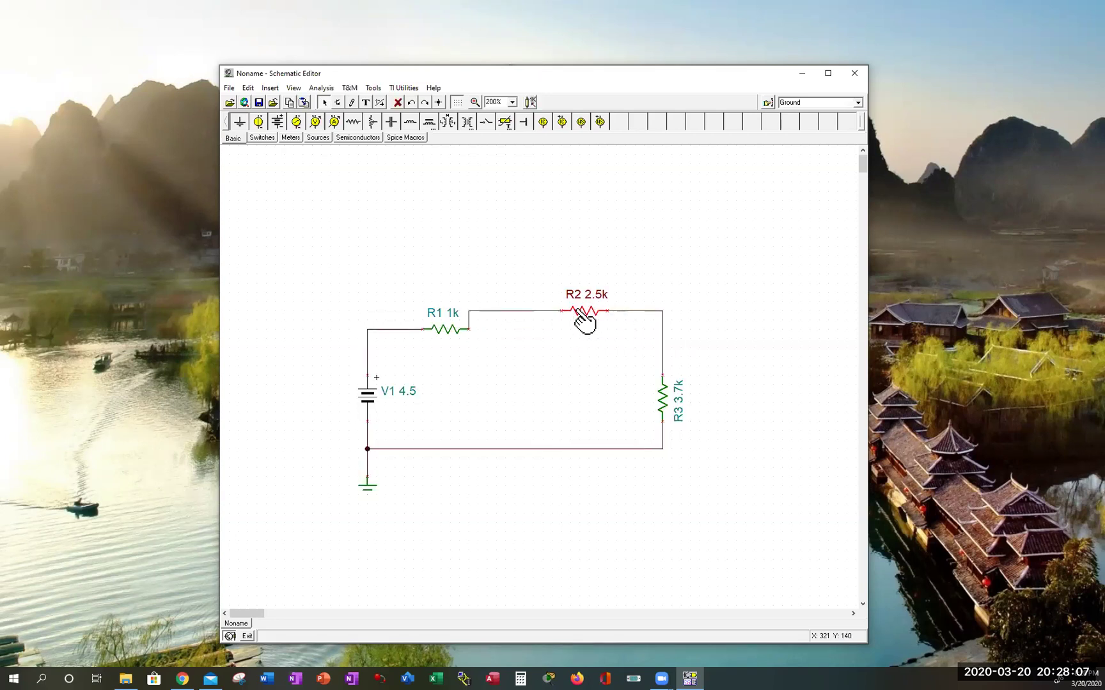
left_click_drag(584, 312, 586, 332)
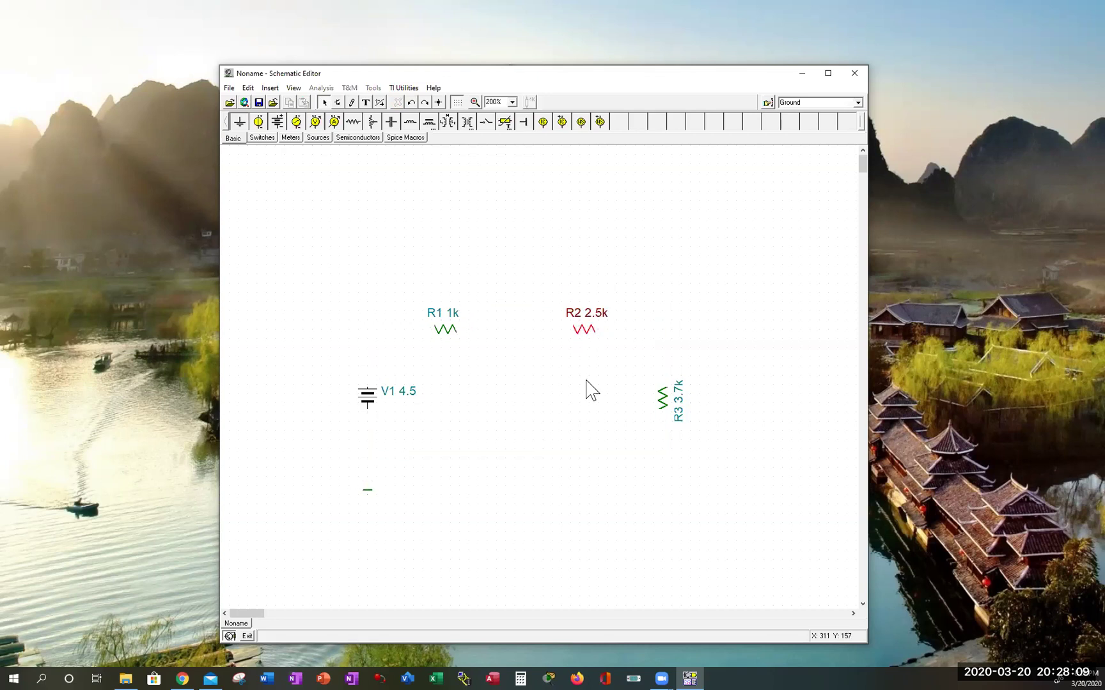
Move resistor R3 slightly upward along its vertical wire
mouse_move(664, 406)
left_mouse_down()
mouse_move(700, 403)
mouse_move(670, 393)
left_mouse_up()
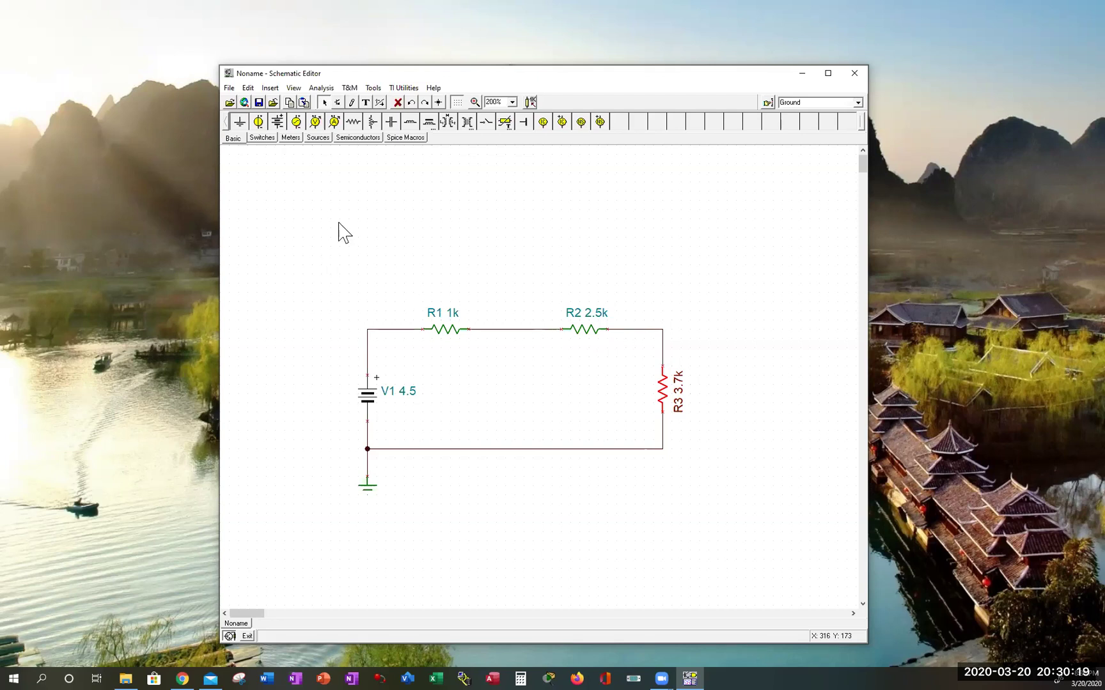
Place a voltage source in the empty area above the battery and delete it again
left_click(260, 122)
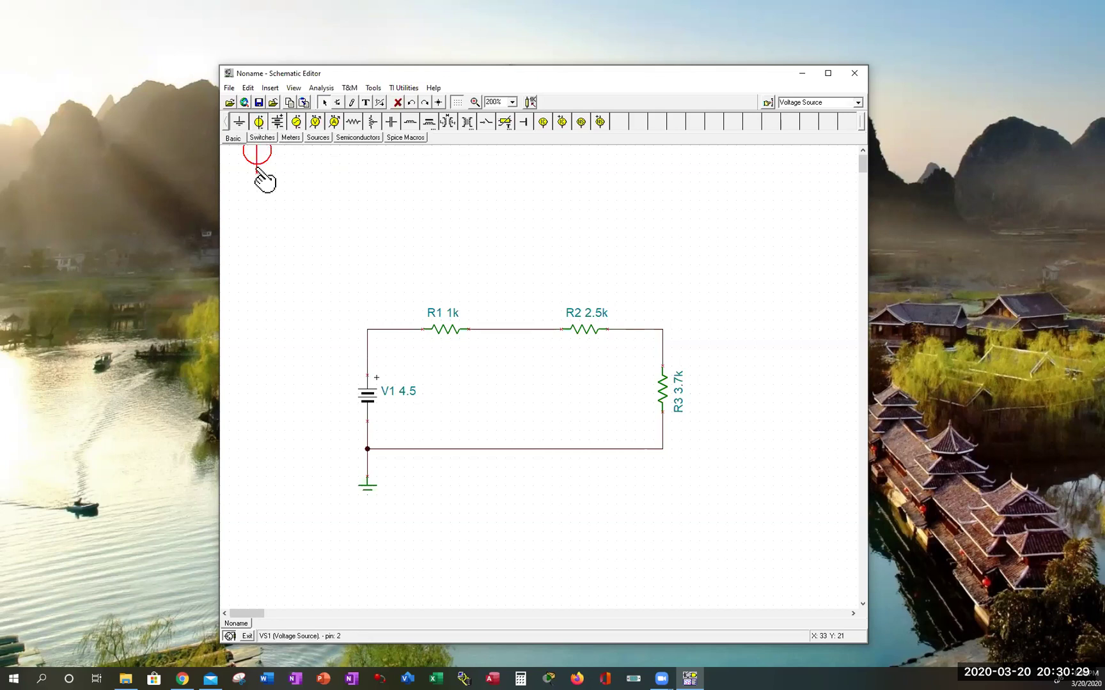
left_click(267, 225)
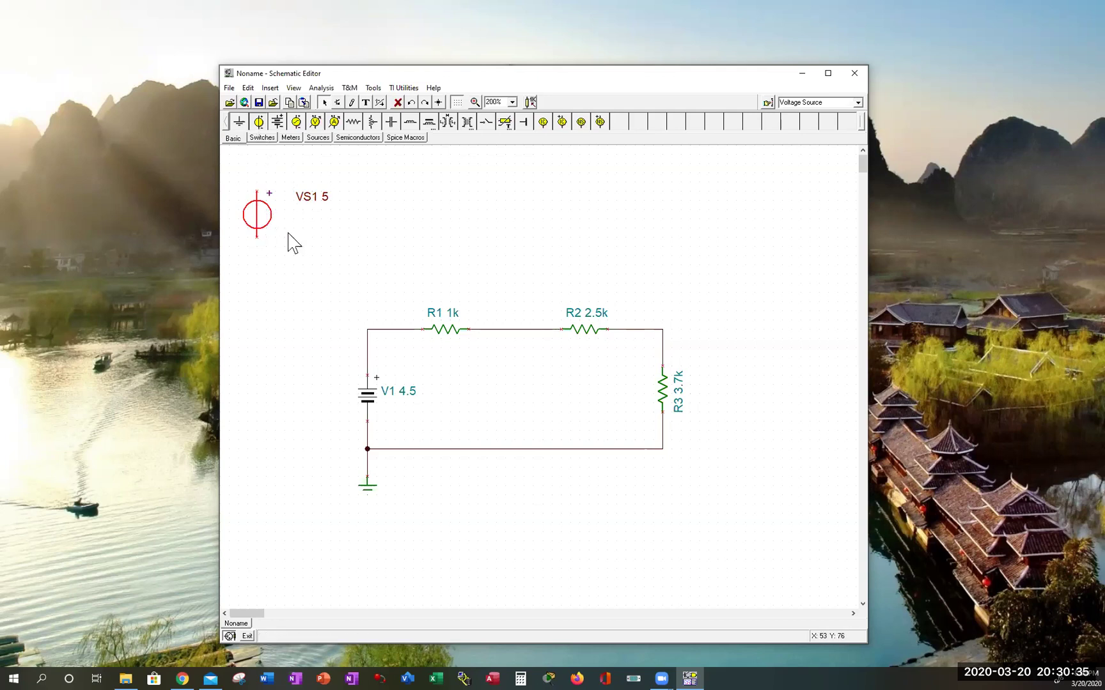
key("Delete")
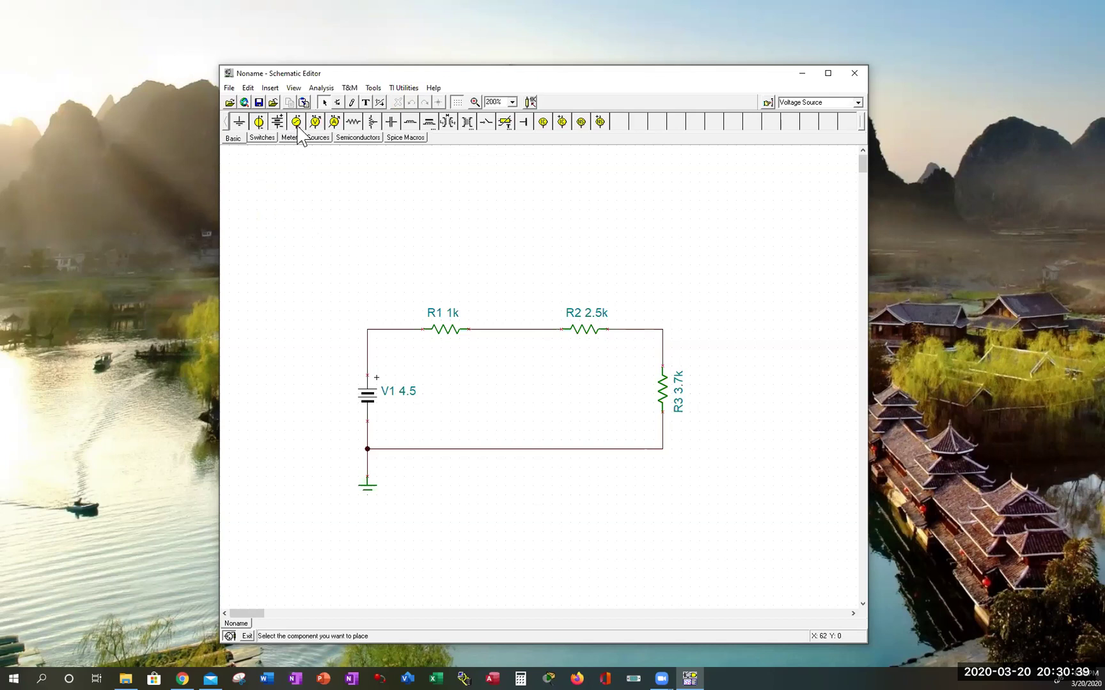
Look through the Basic, Switches, Meters, Sources and Semiconductors component categories
left_click(291, 138)
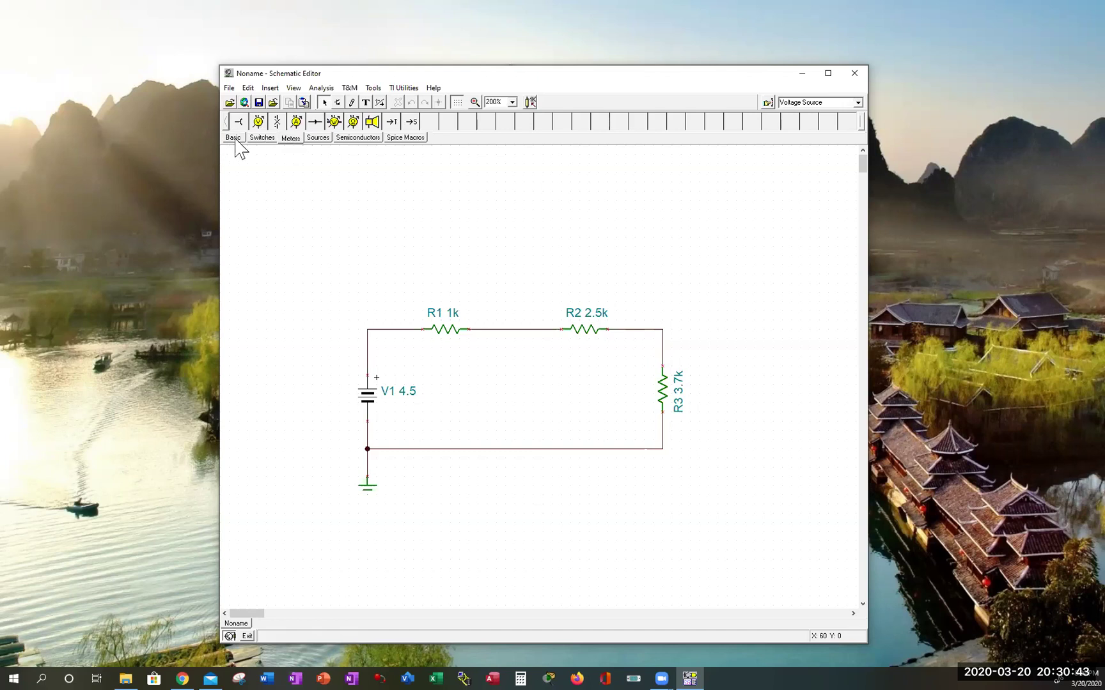
left_click(234, 139)
left_click(263, 140)
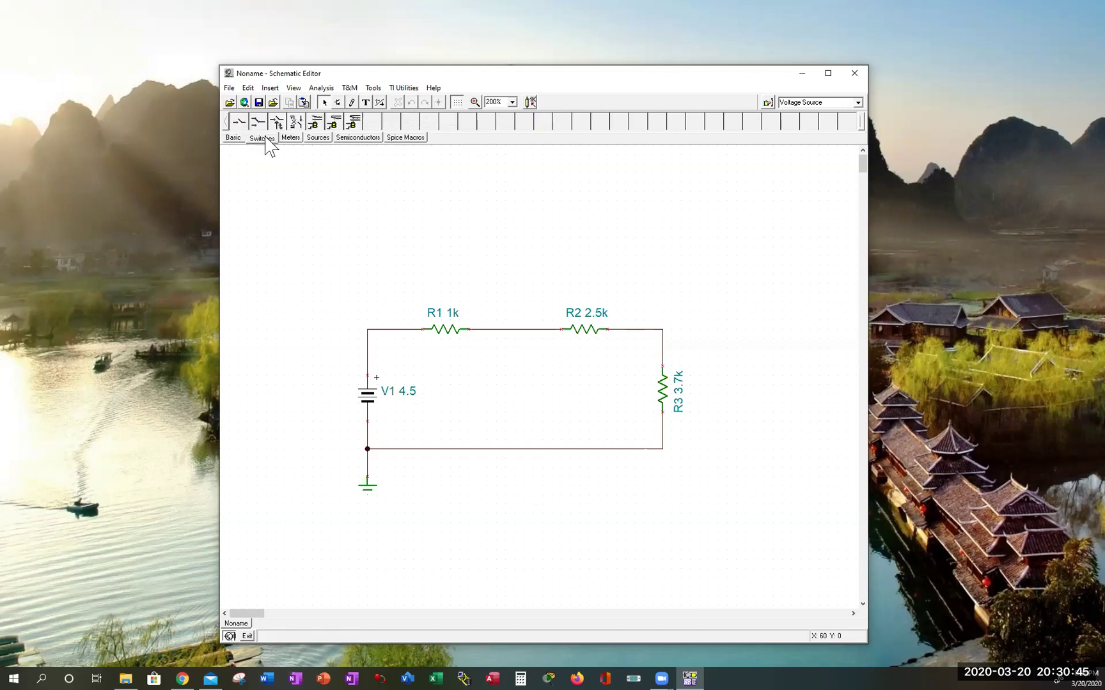
left_click(293, 139)
left_click(323, 141)
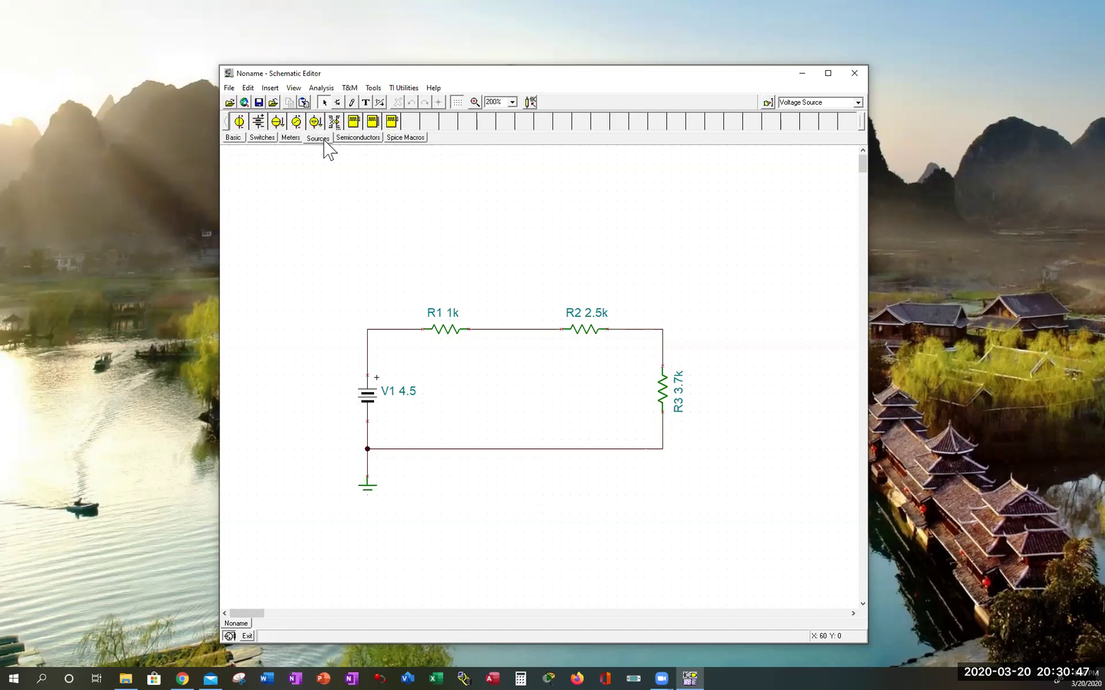
left_click(361, 139)
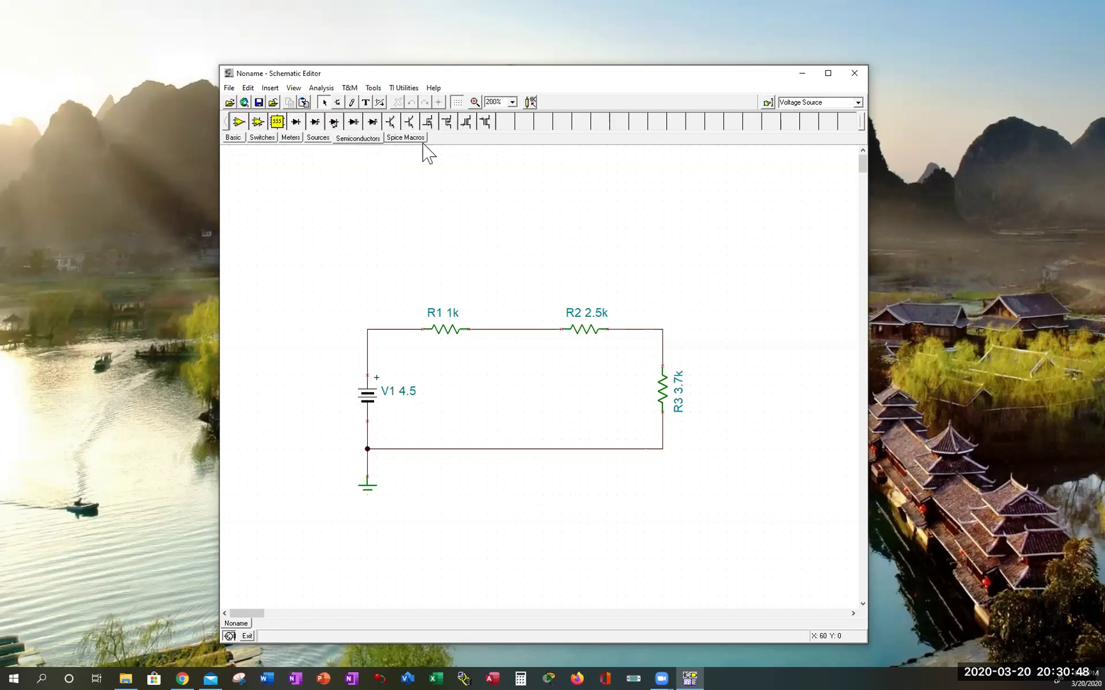
Place a voltmeter above R1, rotated counterclockwise to horizontal, and wire it in parallel with R1, positive side toward V1
left_click(293, 139)
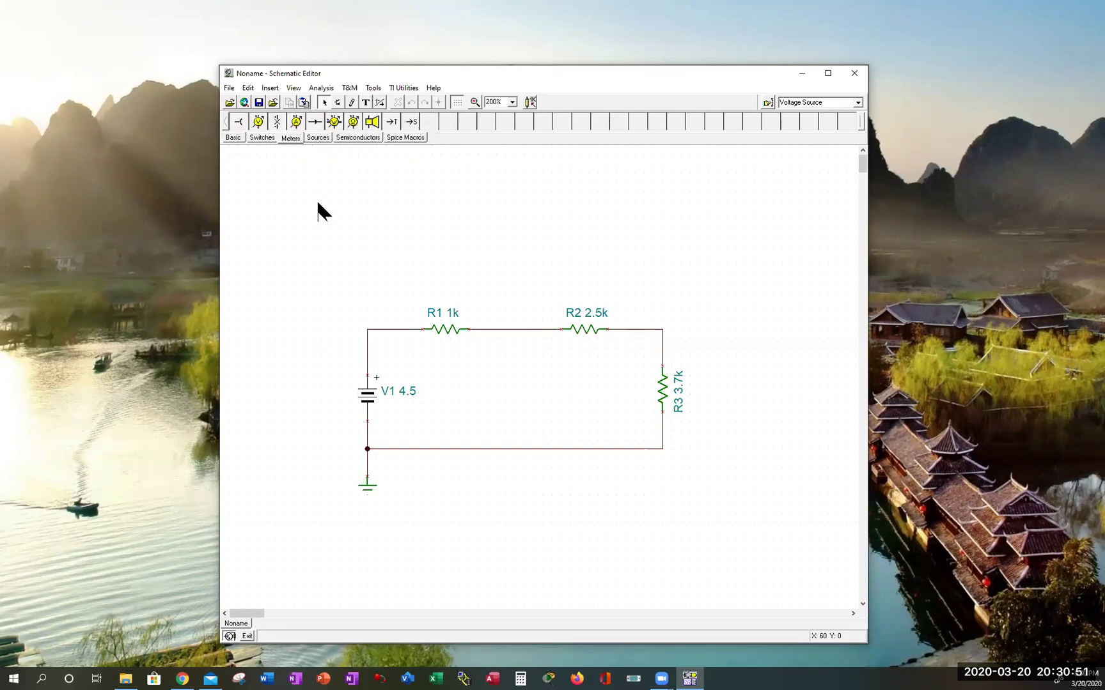
left_click(258, 122)
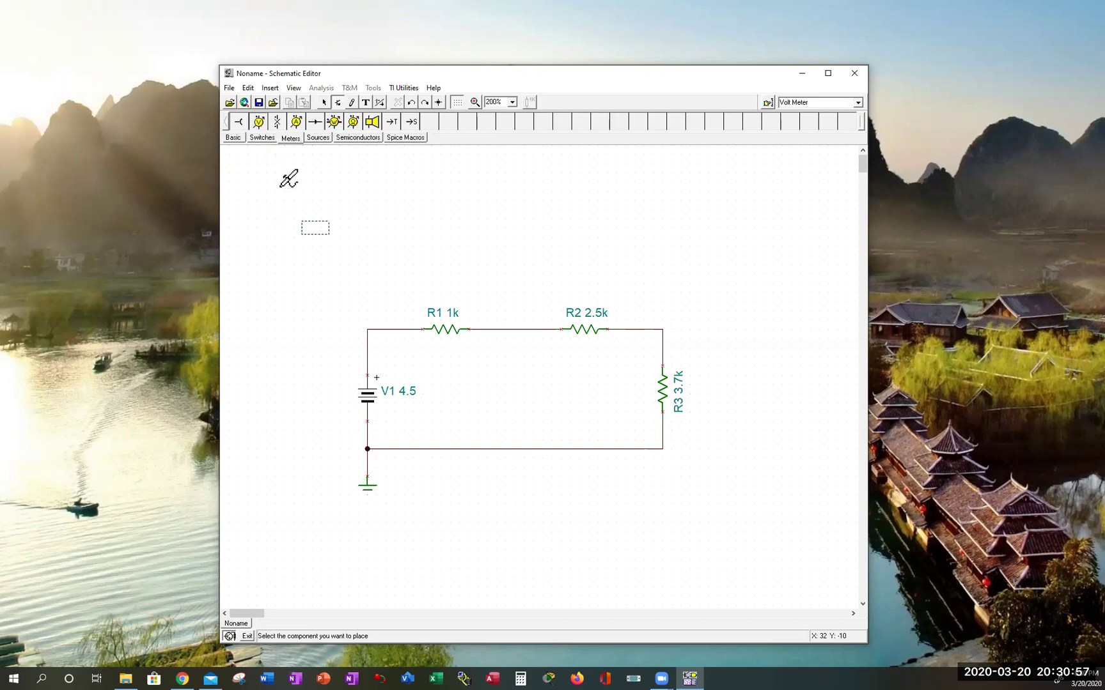
left_click(289, 179)
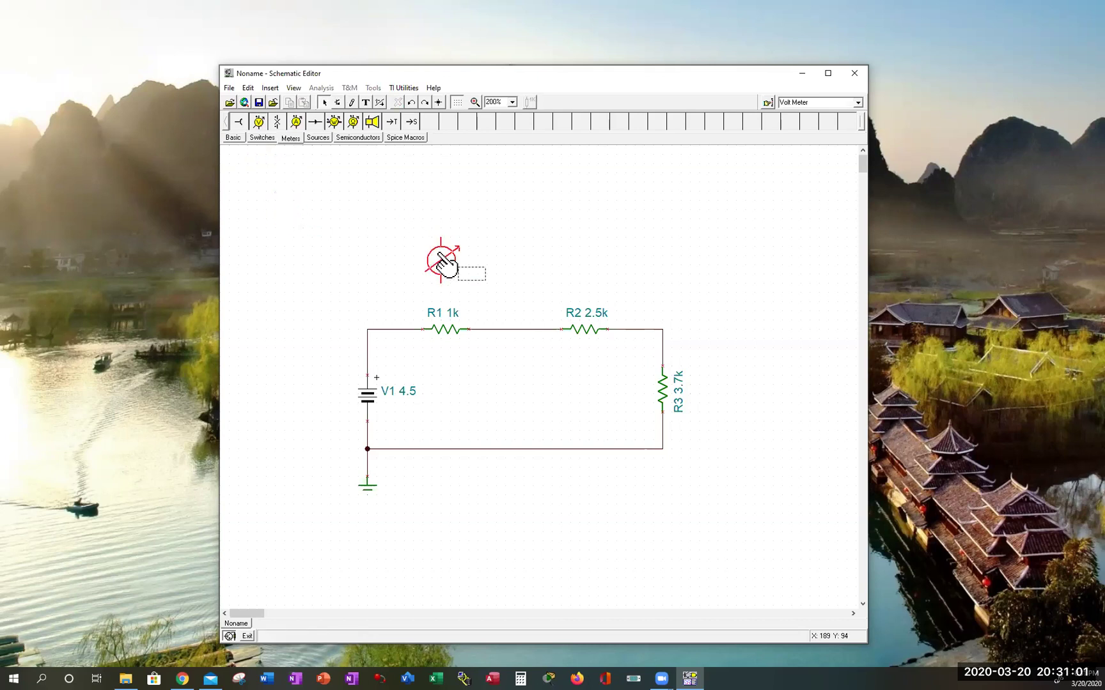
left_click(446, 264)
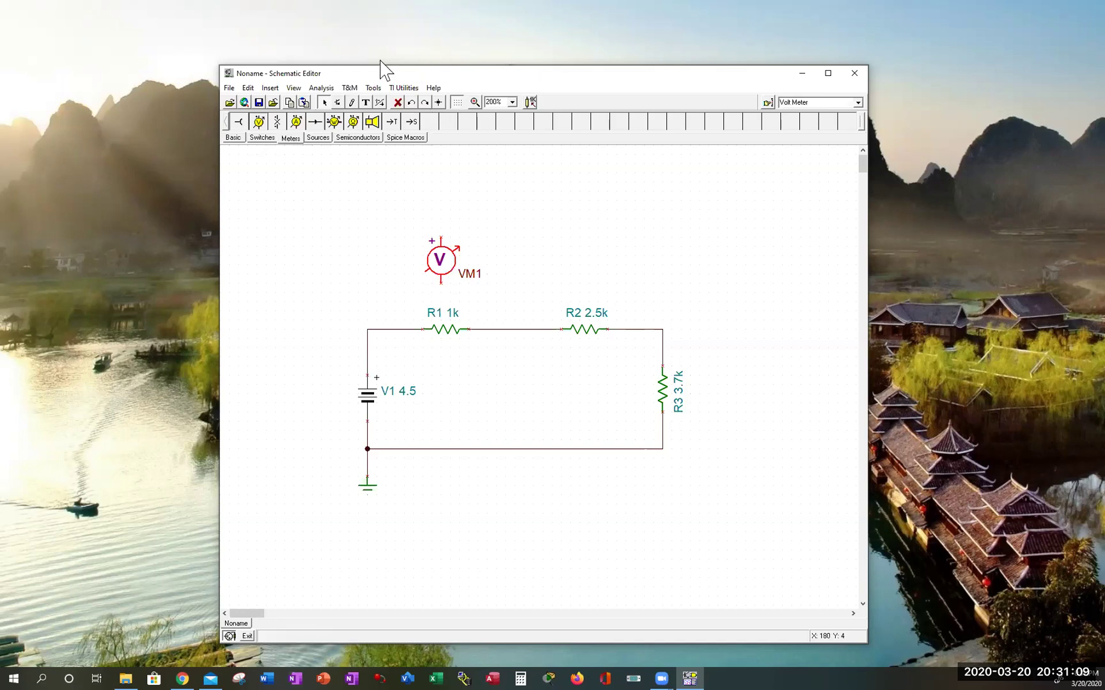
left_click(411, 102)
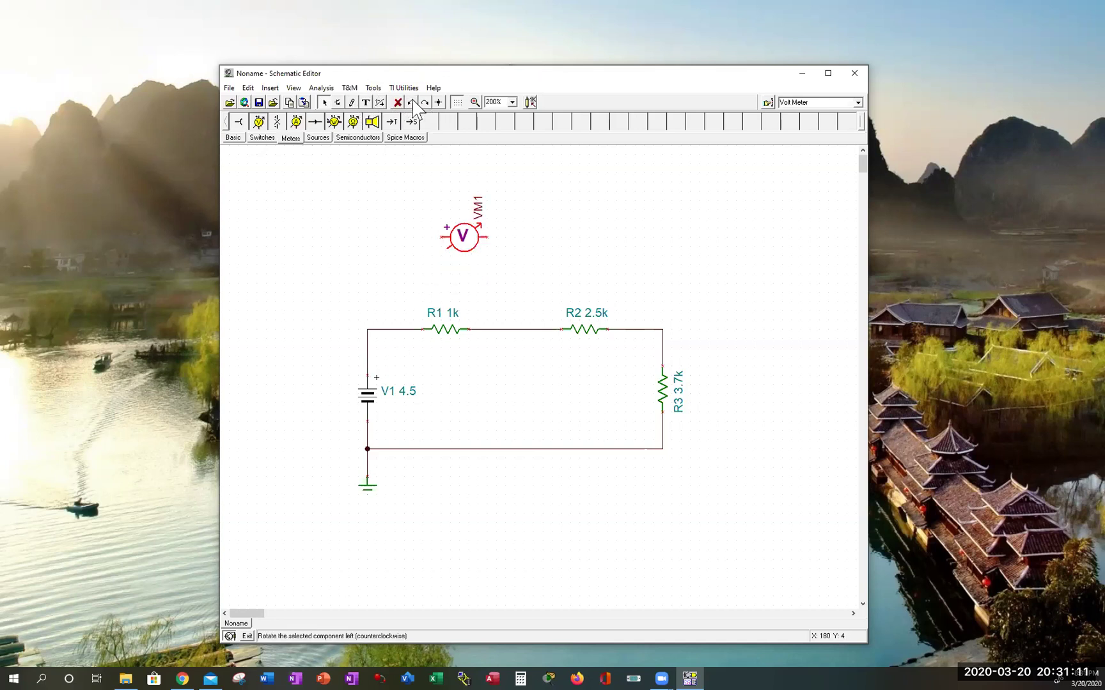
left_click_drag(466, 235, 450, 273)
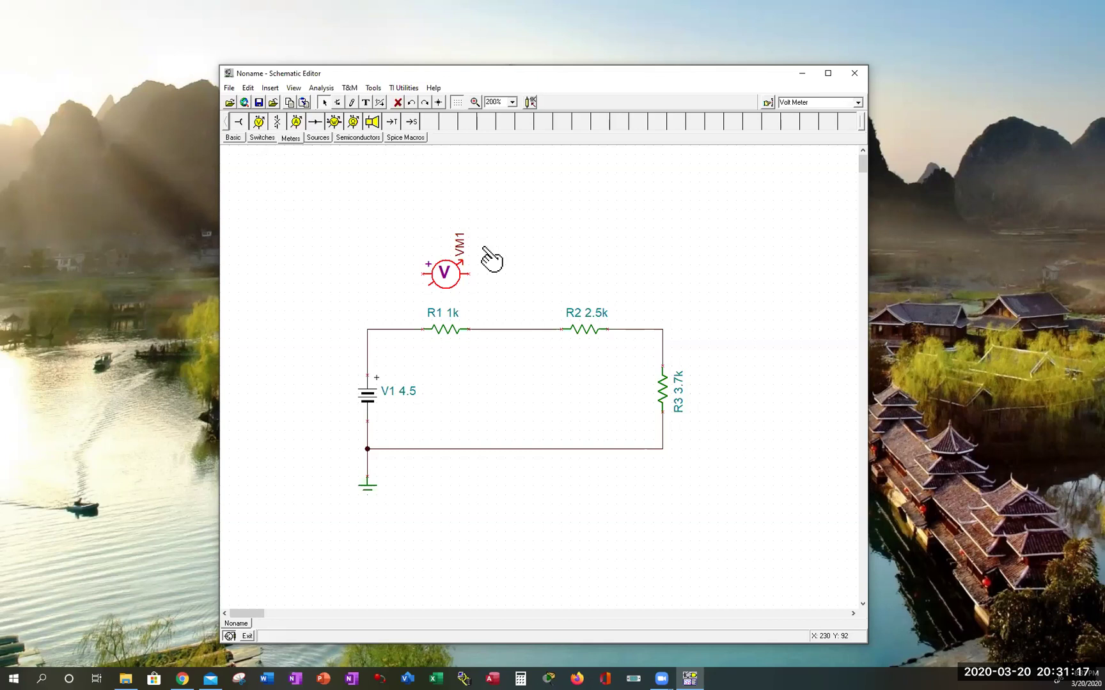
left_click_drag(424, 272, 404, 329)
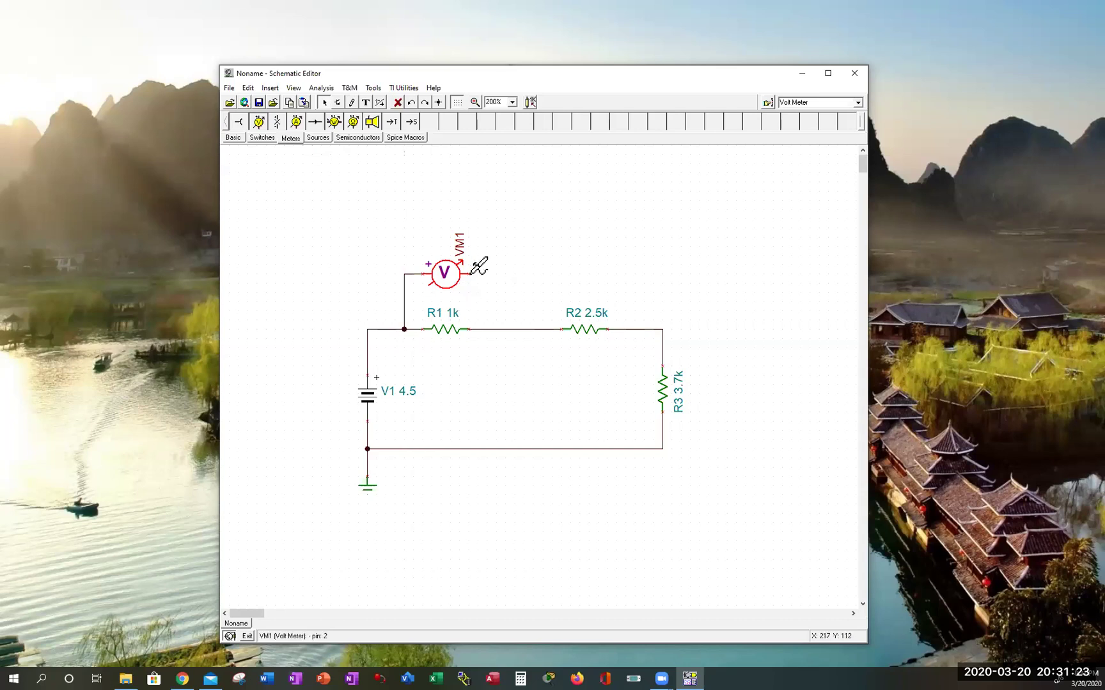
left_click_drag(470, 273, 487, 329)
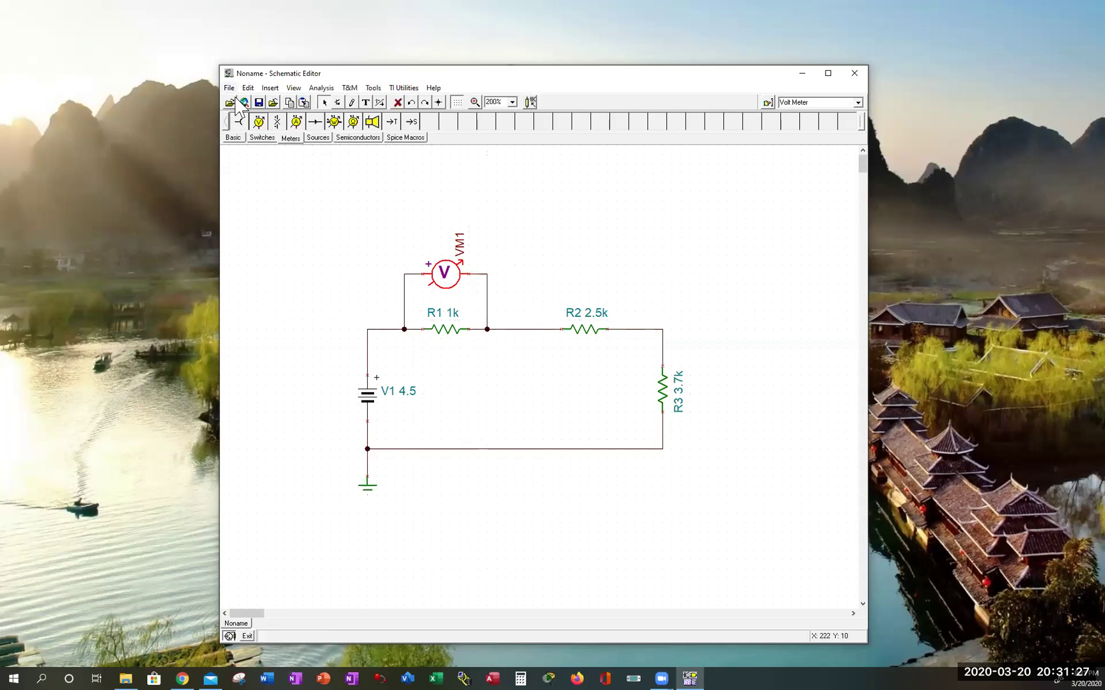
Place a second voltmeter above R2, rotated counterclockwise to horizontal, and wire it in parallel with R2, positive side toward R1
left_click(260, 122)
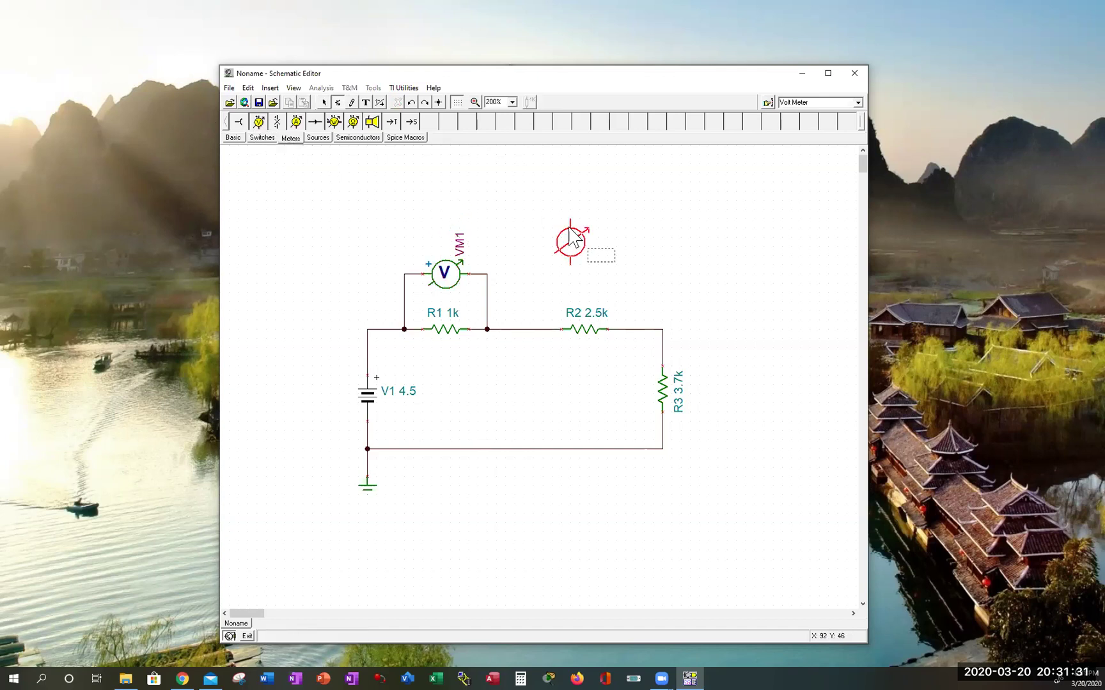
left_click(577, 235)
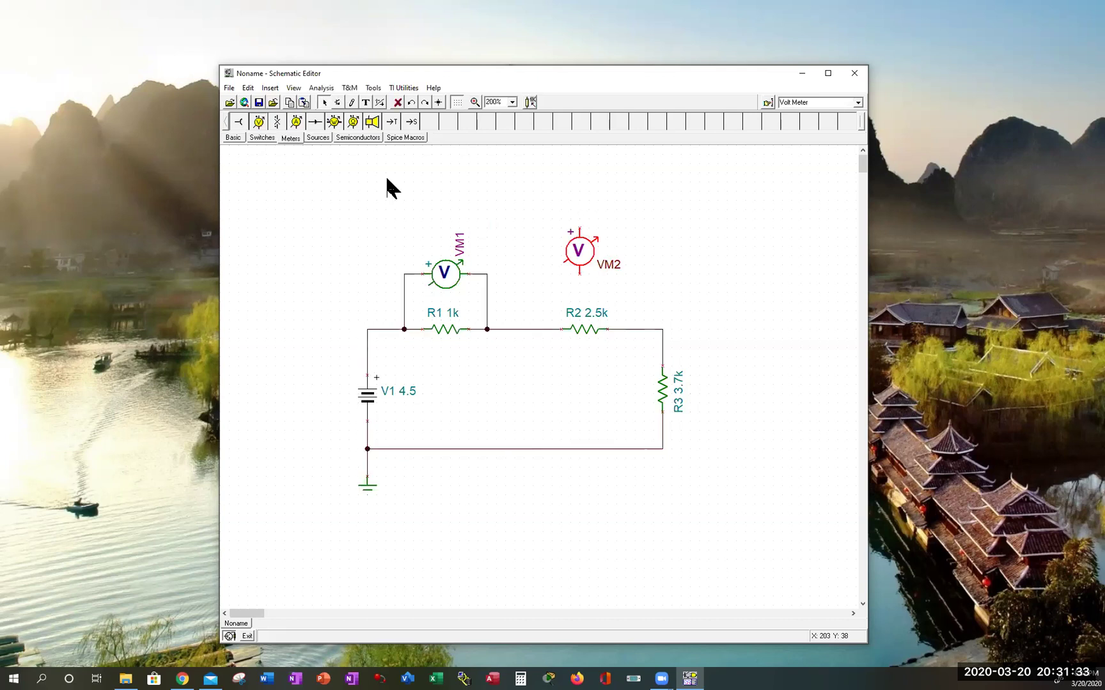
left_click(411, 104)
mouse_move(596, 228)
left_mouse_down()
mouse_move(589, 281)
mouse_move(577, 274)
mouse_move(547, 310)
mouse_move(546, 324)
mouse_move(562, 336)
left_mouse_up()
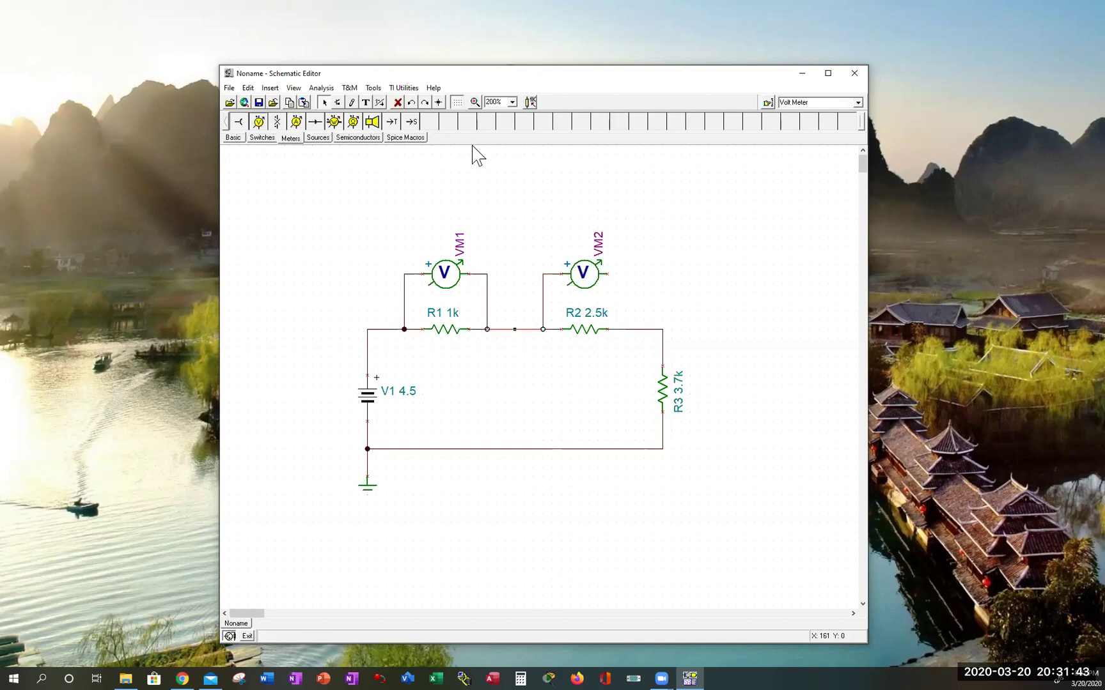
mouse_move(607, 273)
left_mouse_down()
mouse_move(639, 305)
mouse_move(636, 340)
mouse_move(631, 330)
left_mouse_up()
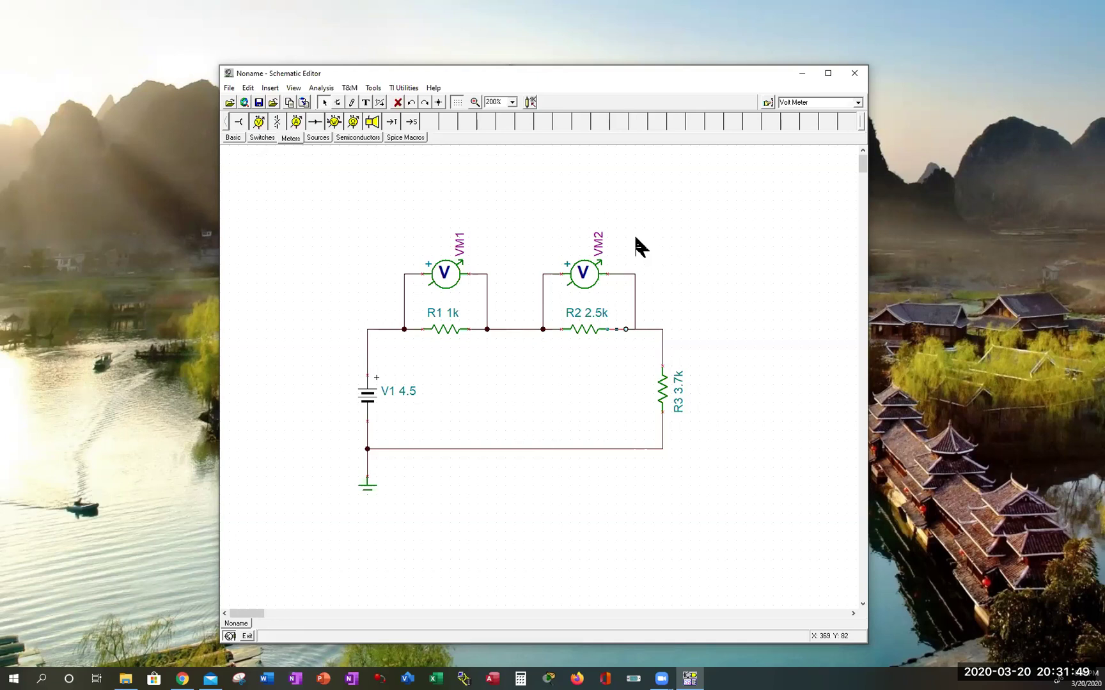
Shift the vertical wire from VM2's negative terminal slightly closer to R2
key("Delete")
key("ctrl+z")
left_click_drag(635, 294, 626, 296)
left_click(673, 234)
Place a third voltmeter upright beside R3 and wire it in parallel with R3, positive side up
left_click(259, 123)
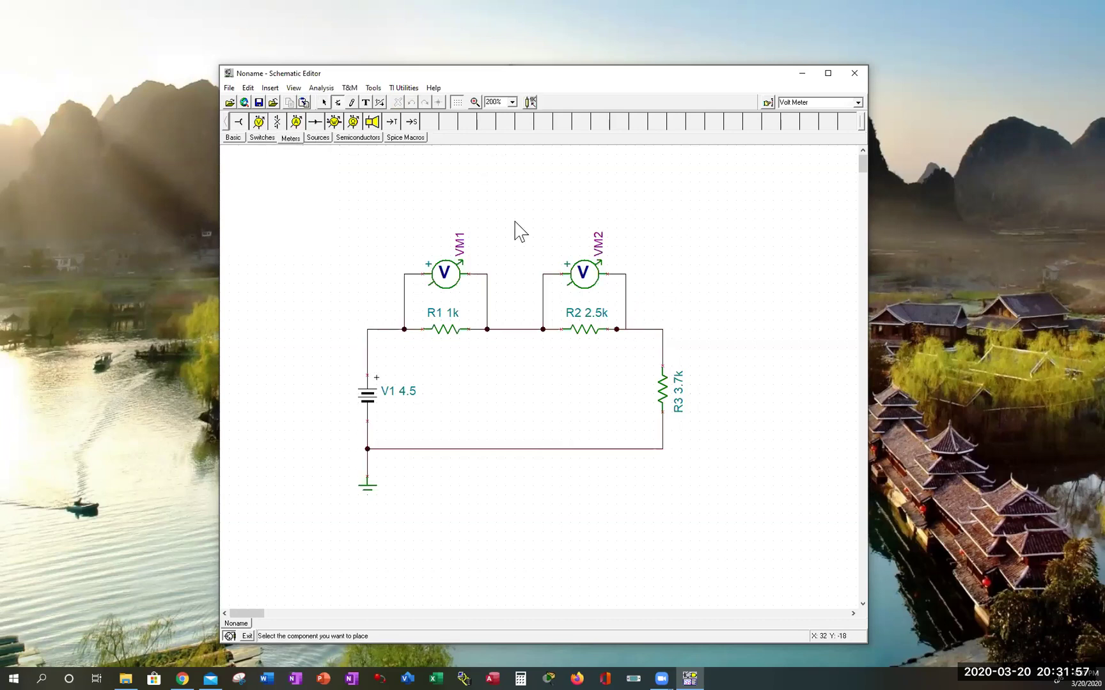
left_click(717, 371)
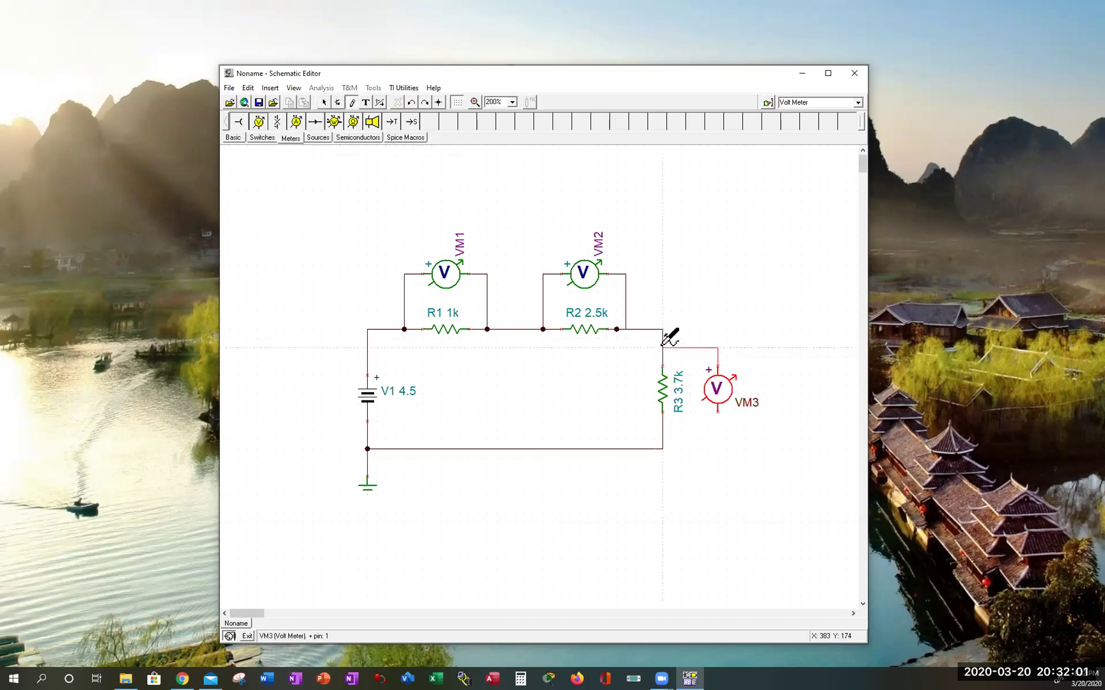
mouse_move(662, 348)
left_mouse_down()
mouse_move(718, 373)
mouse_move(716, 405)
mouse_move(663, 422)
left_mouse_up()
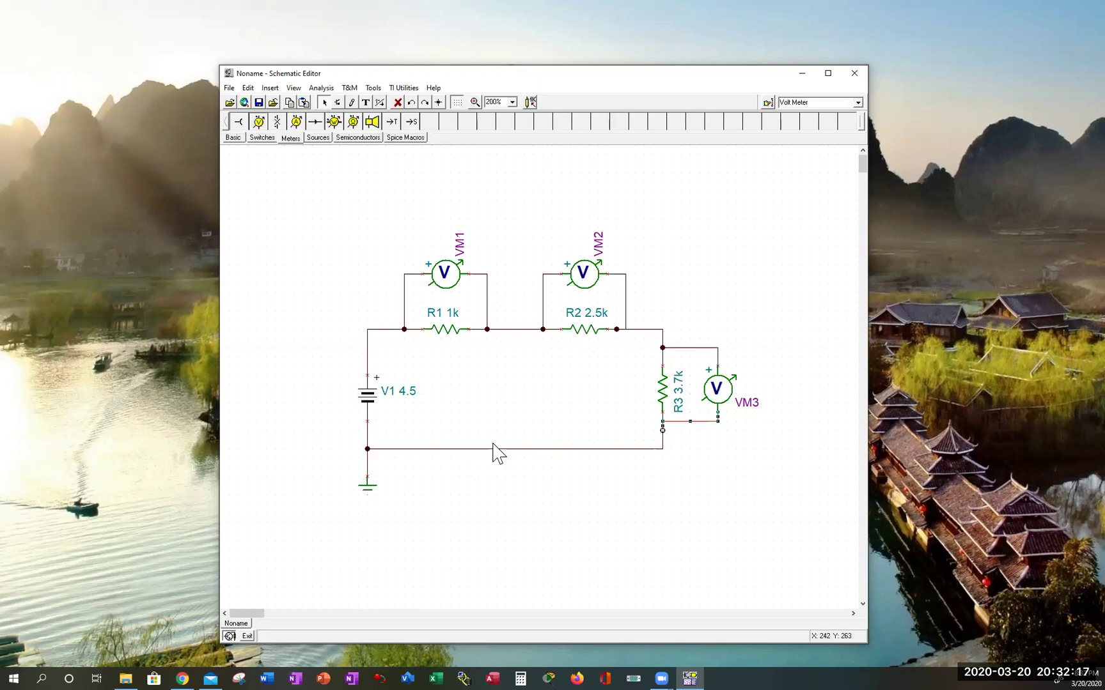
Add an ammeter, rotate it clockwise to horizontal, and place it on the bottom wire with its positive side toward R3
left_click(296, 122)
left_click(306, 280)
left_click_drag(306, 279, 508, 409)
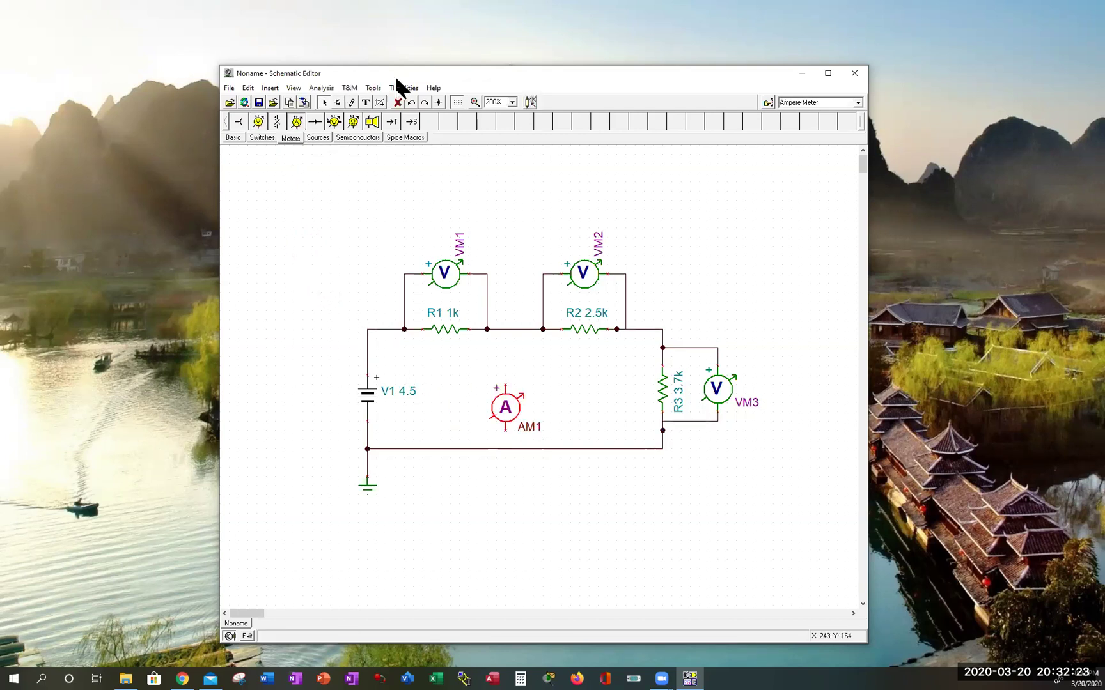
left_click(426, 104)
left_click_drag(493, 402, 506, 459)
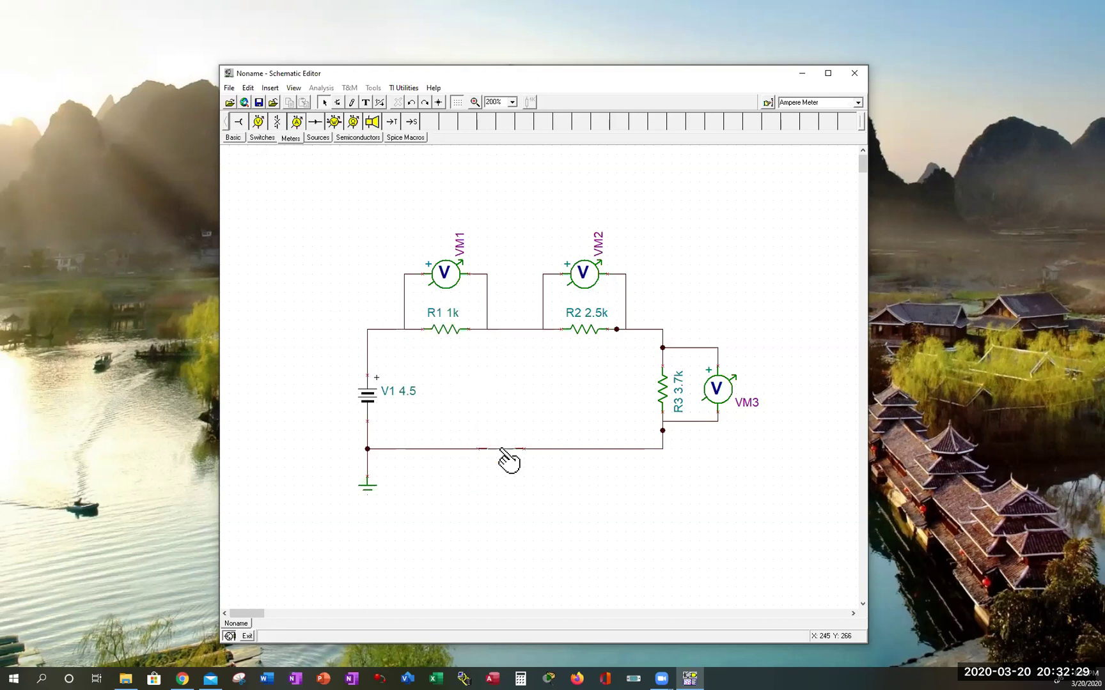
left_click(545, 519)
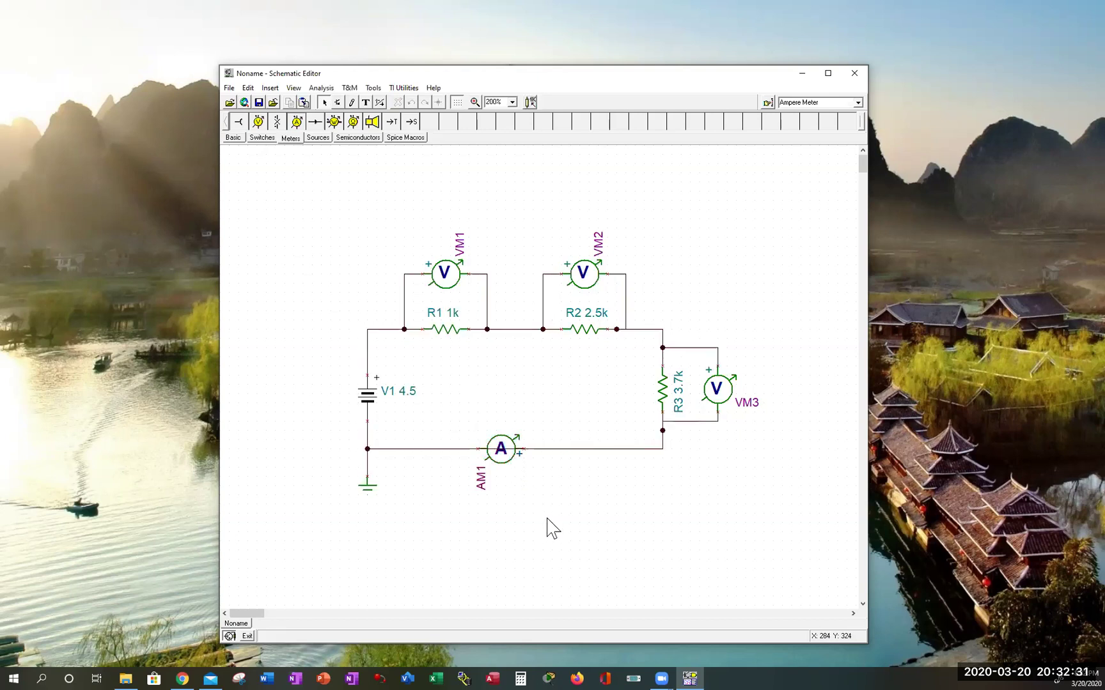
Remove the bottom wire running through the ammeter and rewire the ammeter in series between R3's lower end and V1's grounded terminal
mouse_move(503, 461)
left_mouse_down()
mouse_move(518, 424)
mouse_move(504, 469)
left_mouse_up()
left_click(545, 440)
key("Delete")
left_click_drag(506, 464, 661, 420)
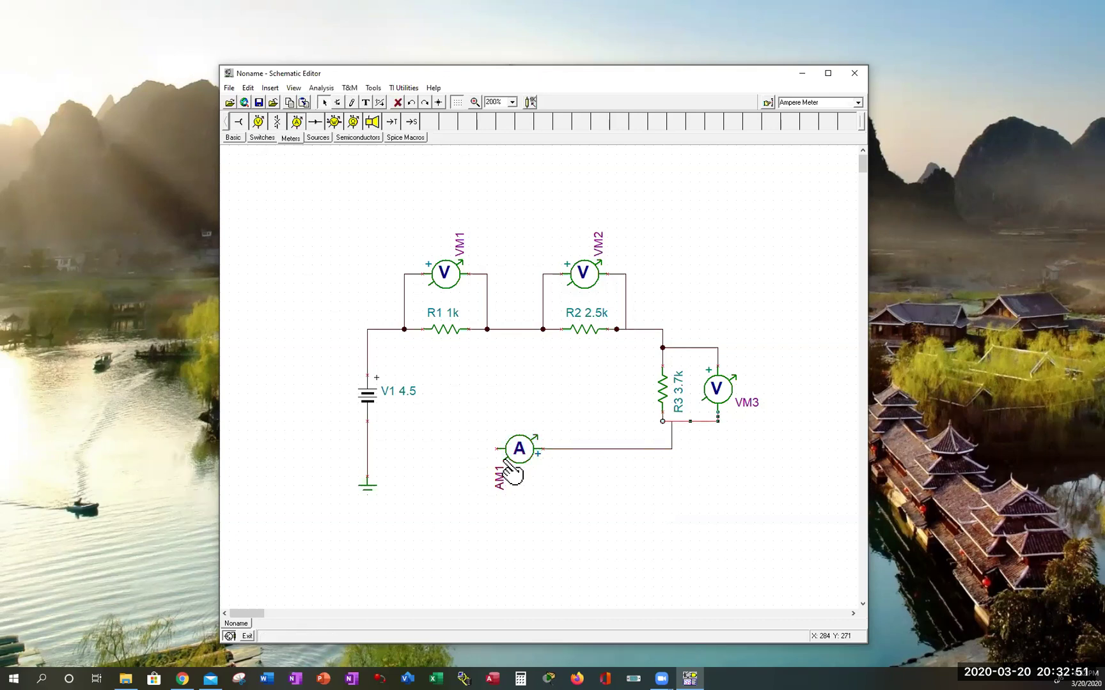
left_click_drag(499, 447, 368, 440)
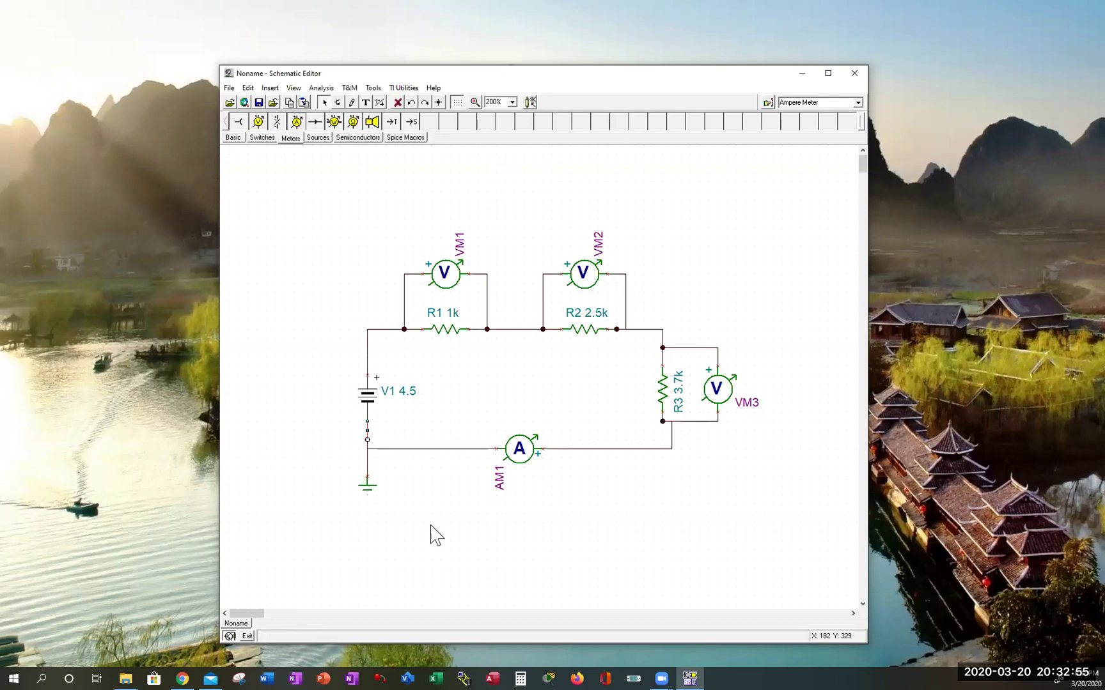
double_click(524, 455)
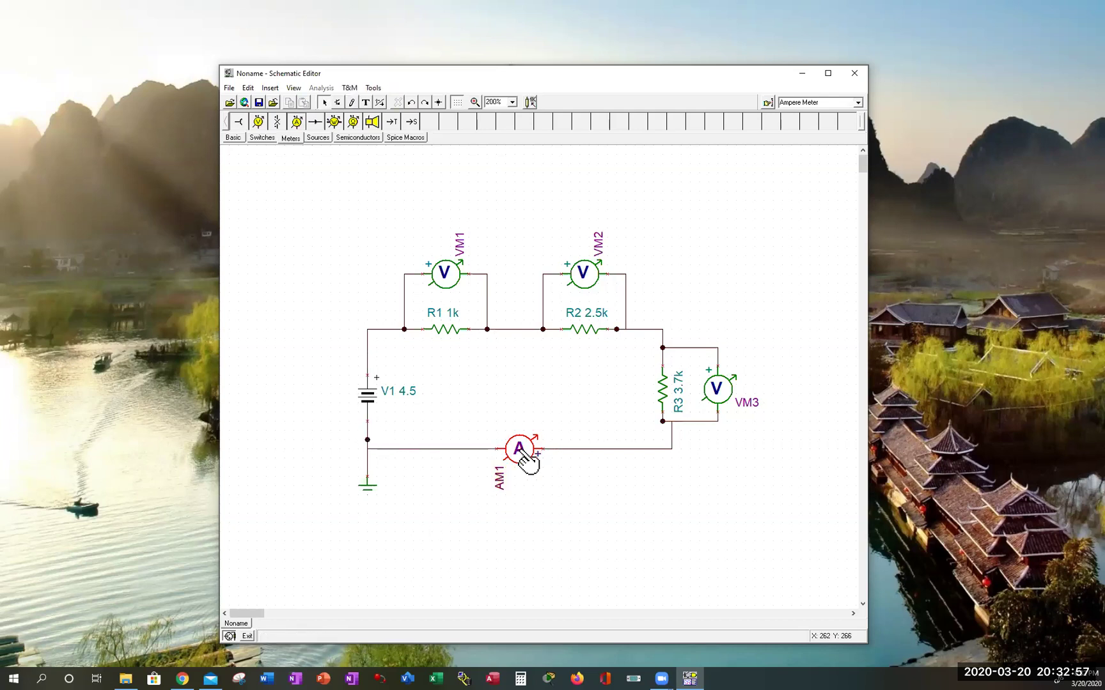
left_click_drag(528, 474, 528, 468)
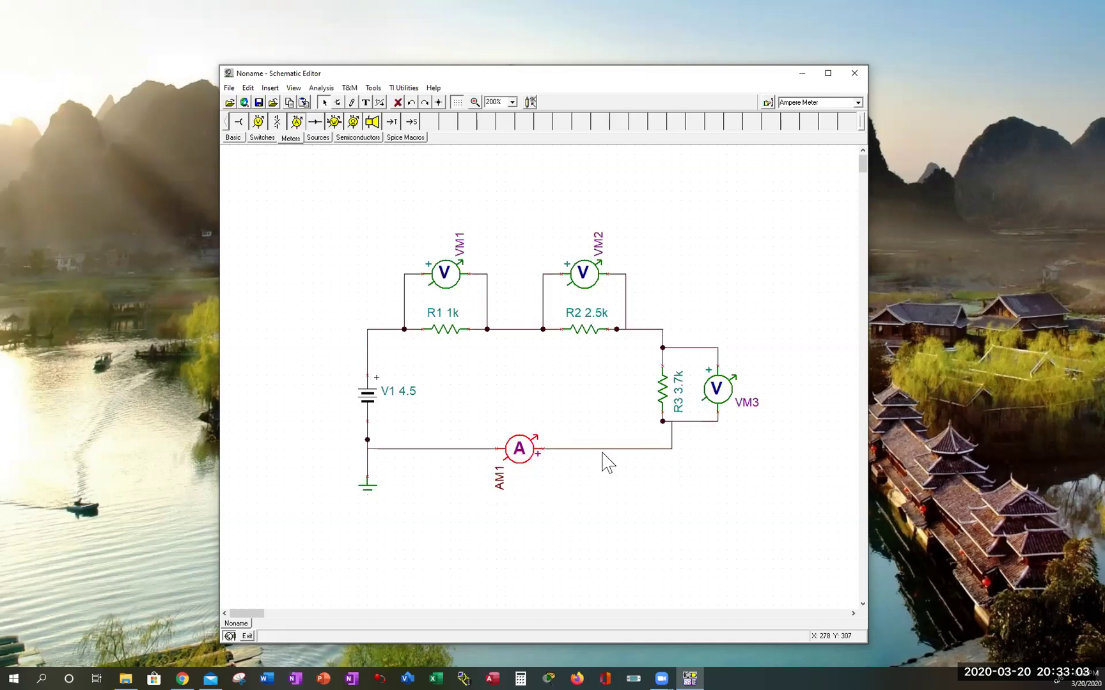
Calculate the circuit's table of DC results and enlarge the Voltages/Currents window until all rows fit
left_click(322, 87)
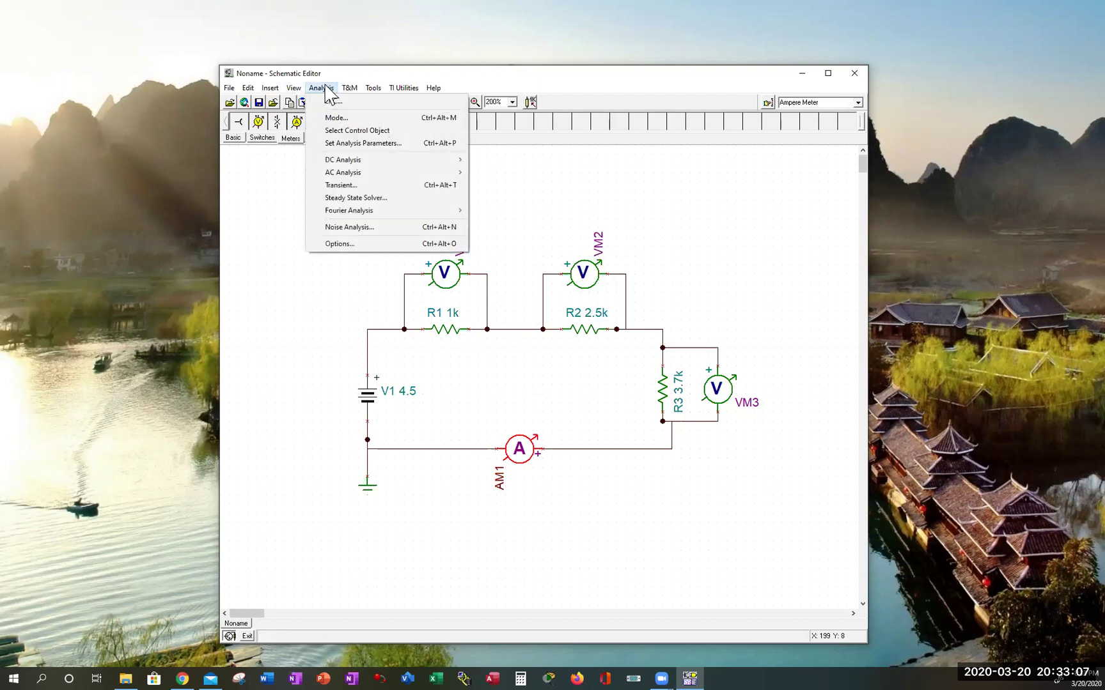
mouse_move(366, 166)
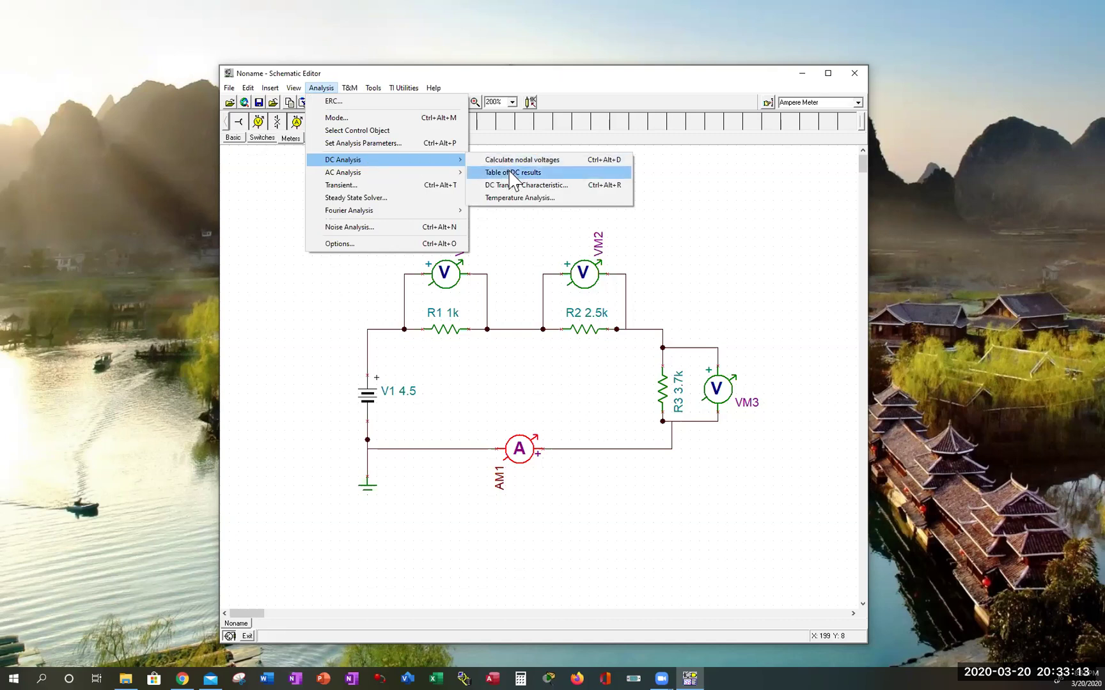
left_click(513, 174)
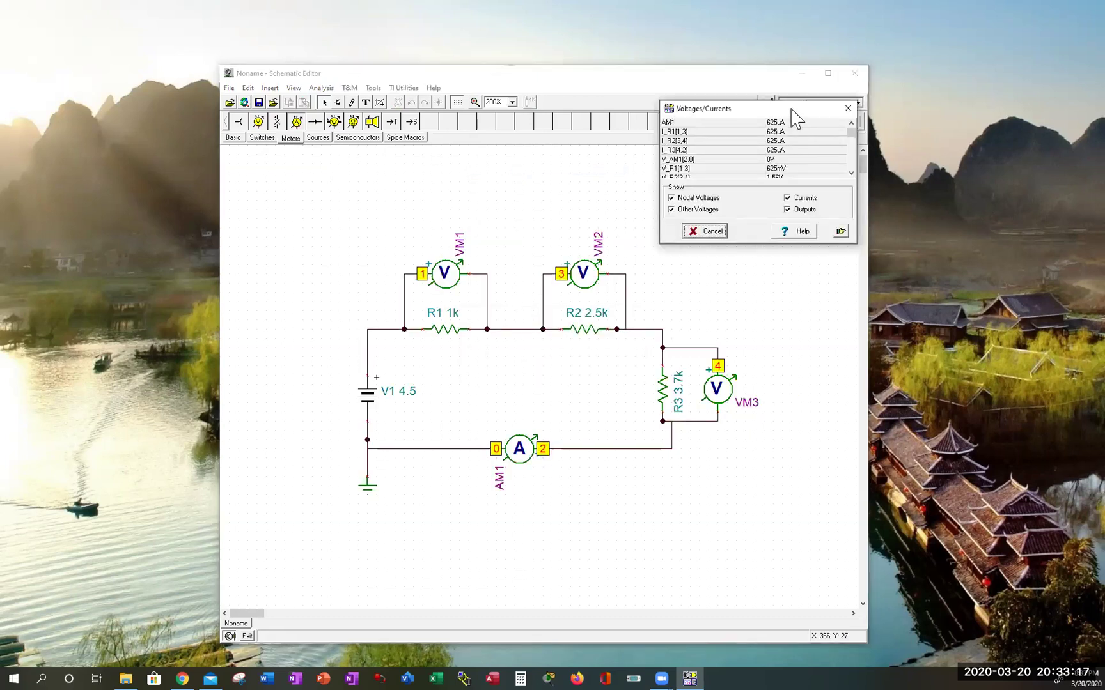
left_click_drag(792, 112, 783, 172)
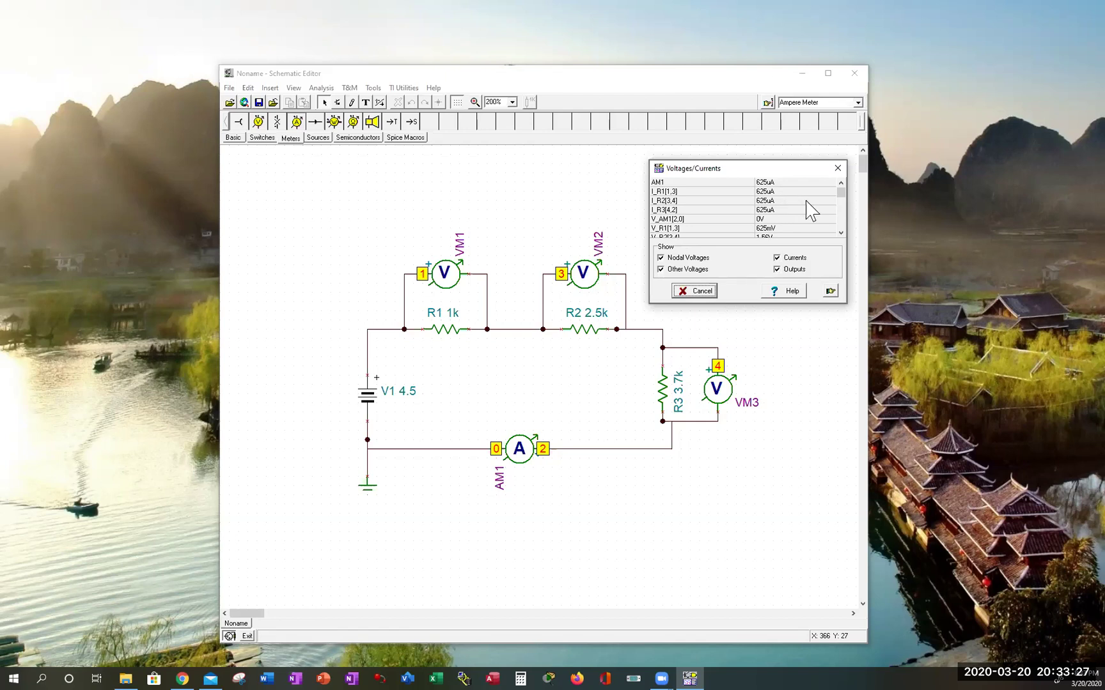
left_click(840, 190)
left_click_drag(840, 197, 841, 199)
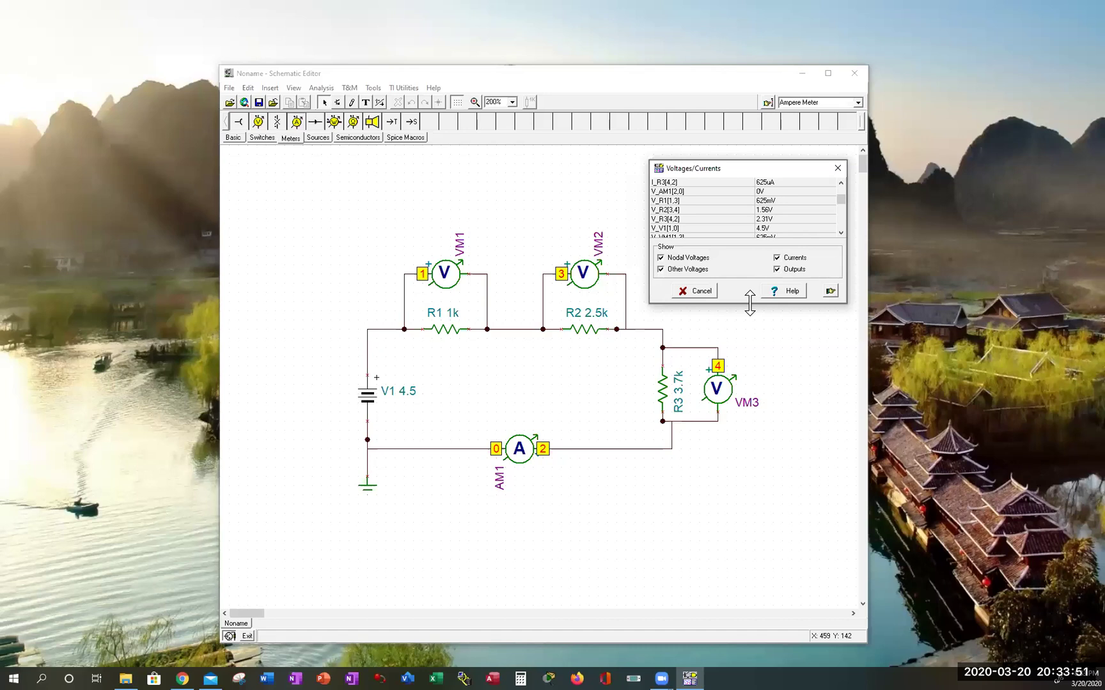
left_click_drag(750, 303, 751, 425)
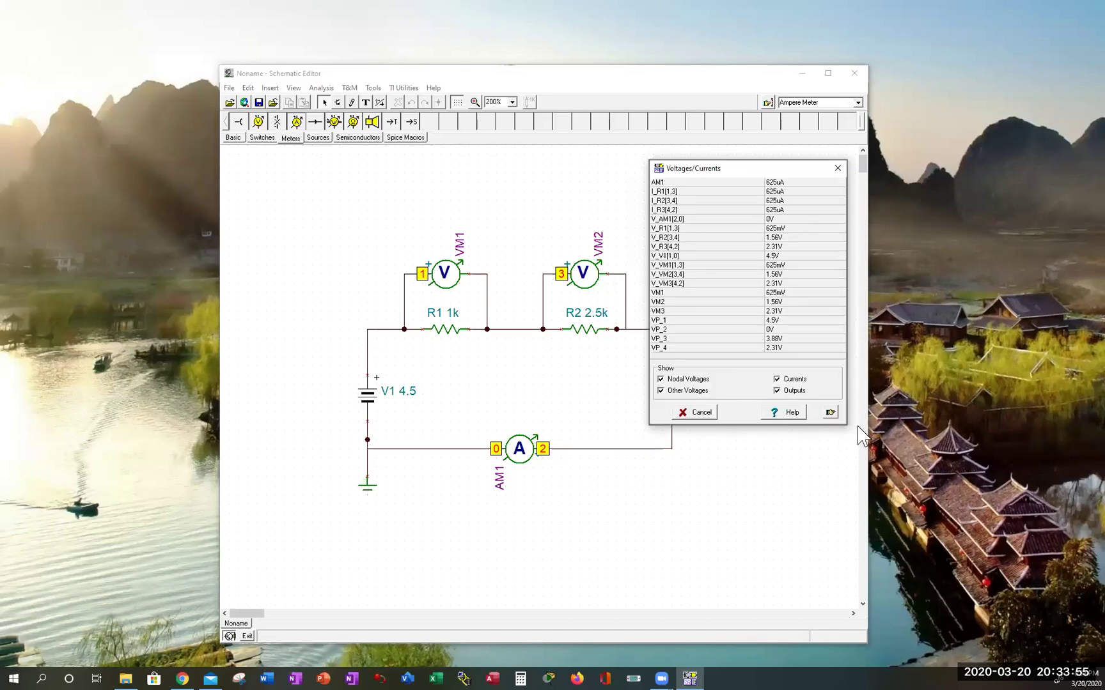
Widen the schematic editor window and place the Voltages/Currents table beside the circuit, clear of VM3
left_click_drag(868, 418, 926, 393)
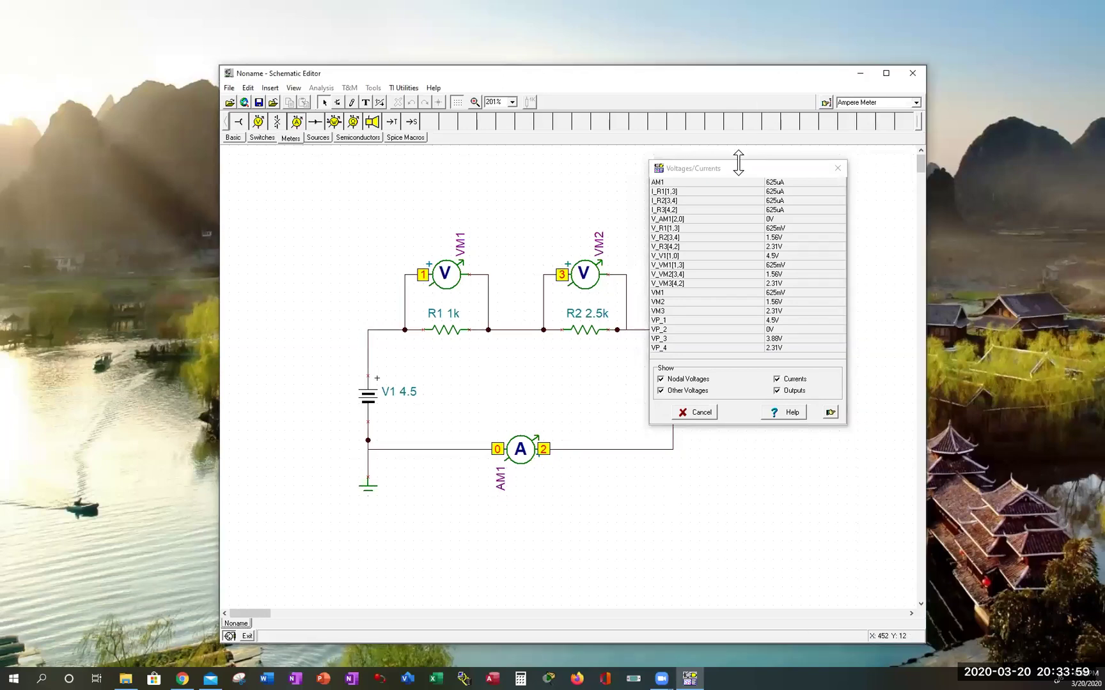
left_click_drag(760, 161, 758, 153)
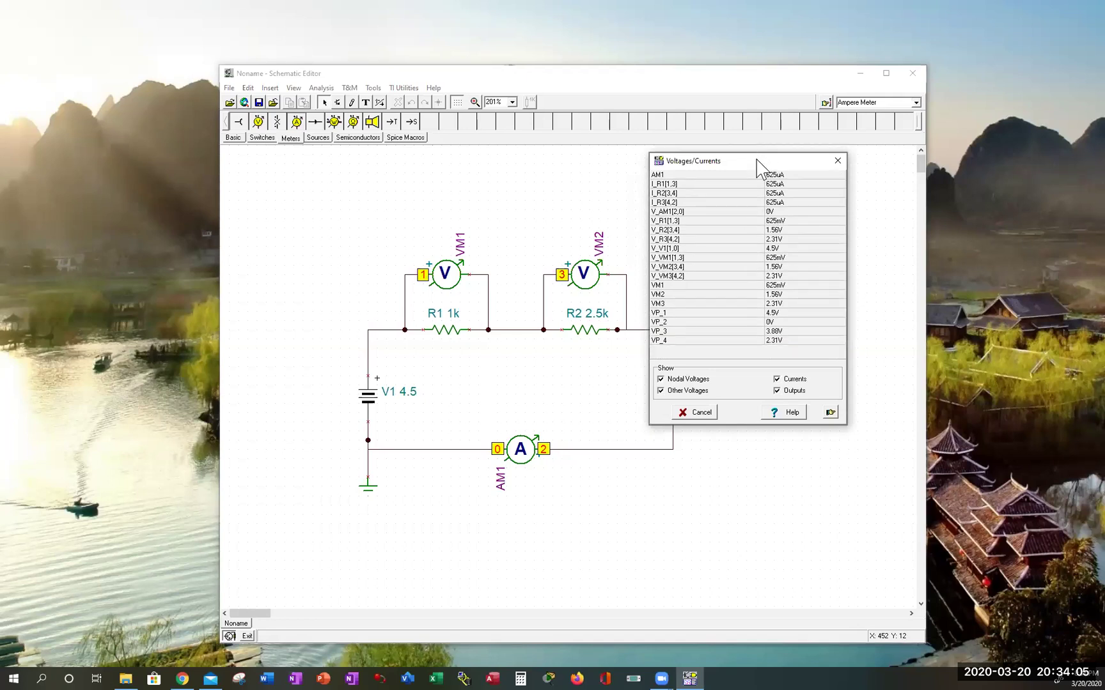
left_click_drag(760, 161, 891, 219)
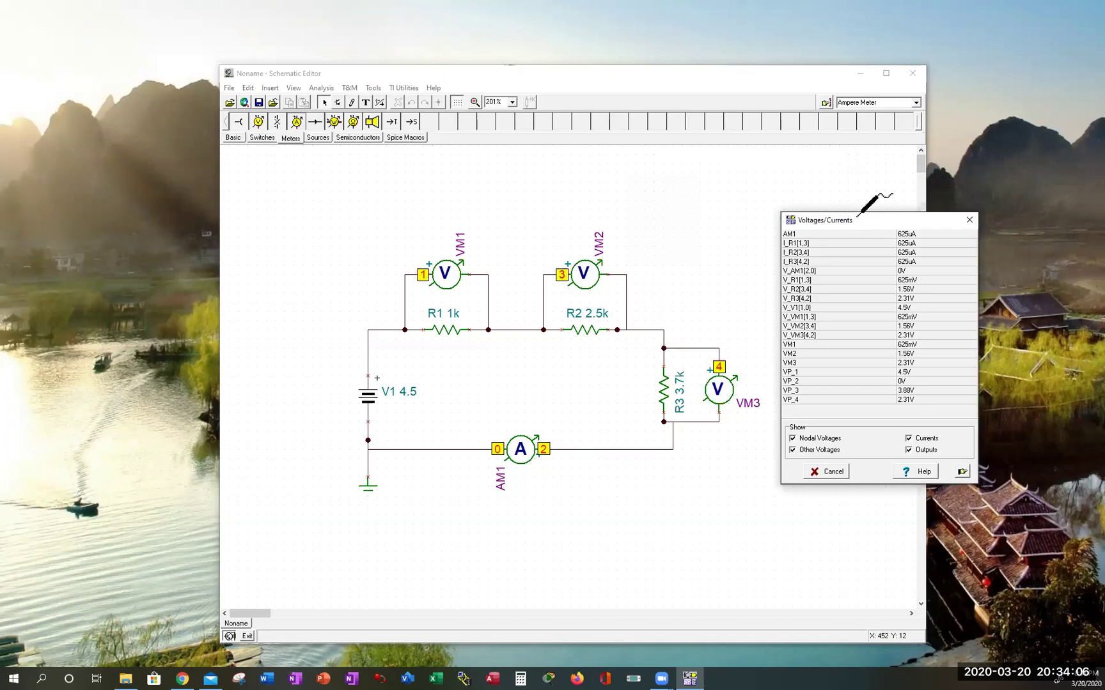
left_click(314, 192)
left_click(510, 455)
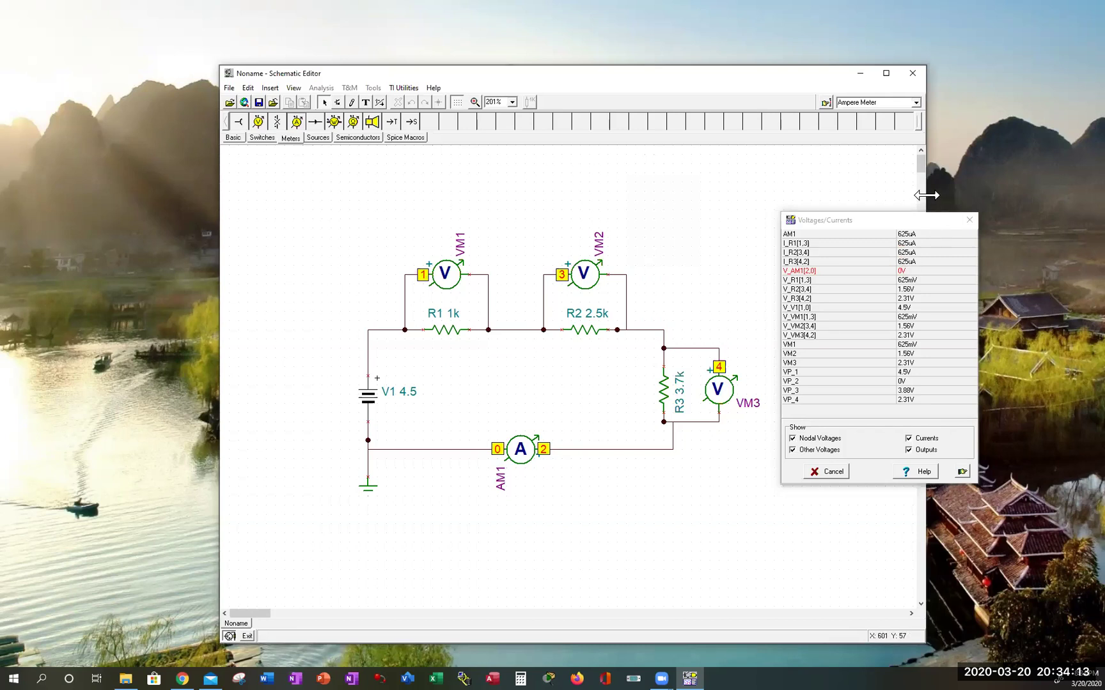
left_click_drag(927, 195, 1016, 192)
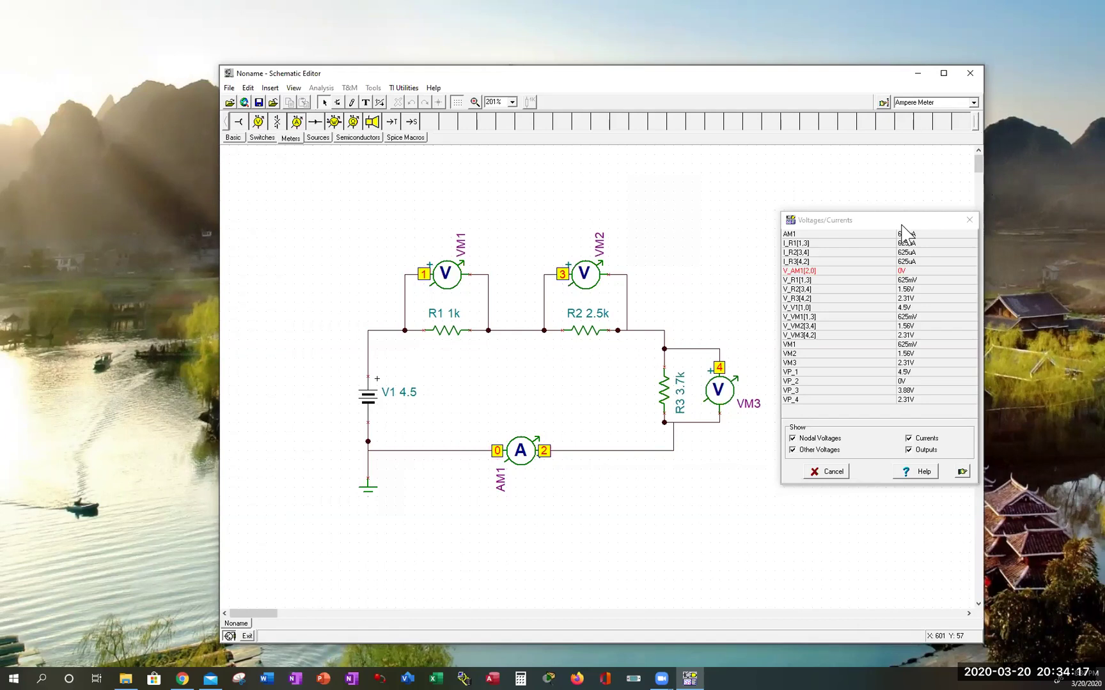
left_click_drag(891, 223, 892, 182)
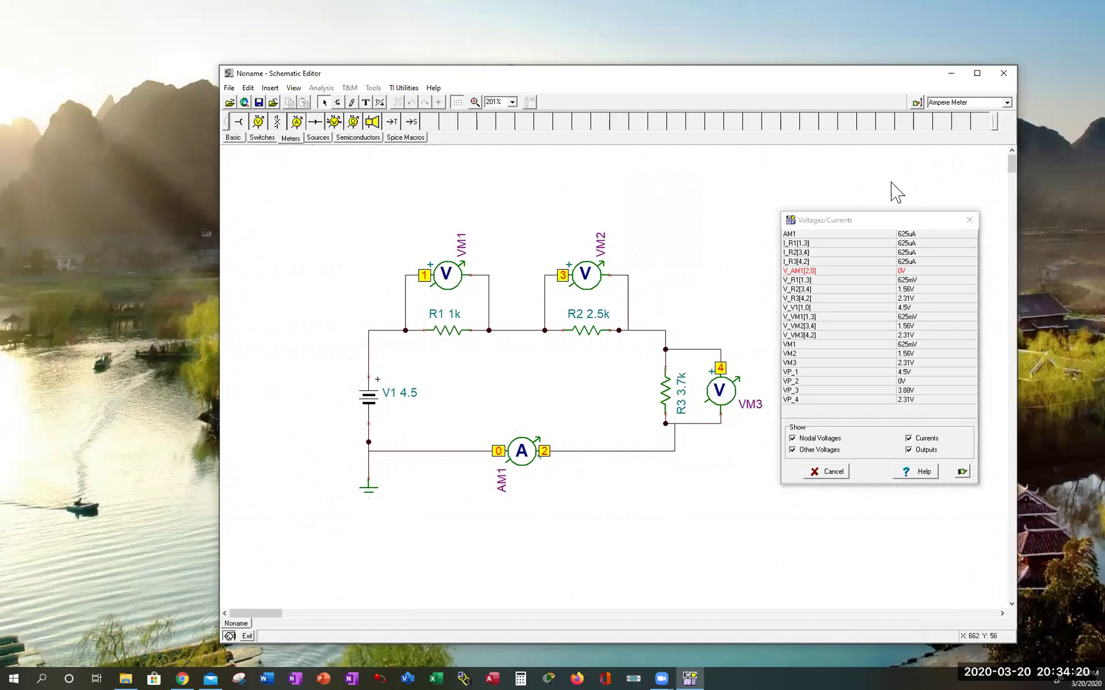
Start a text note reading "Sereis 3R Circuit Design by", followed by the designer's name and "3-20-20"
left_click(271, 88)
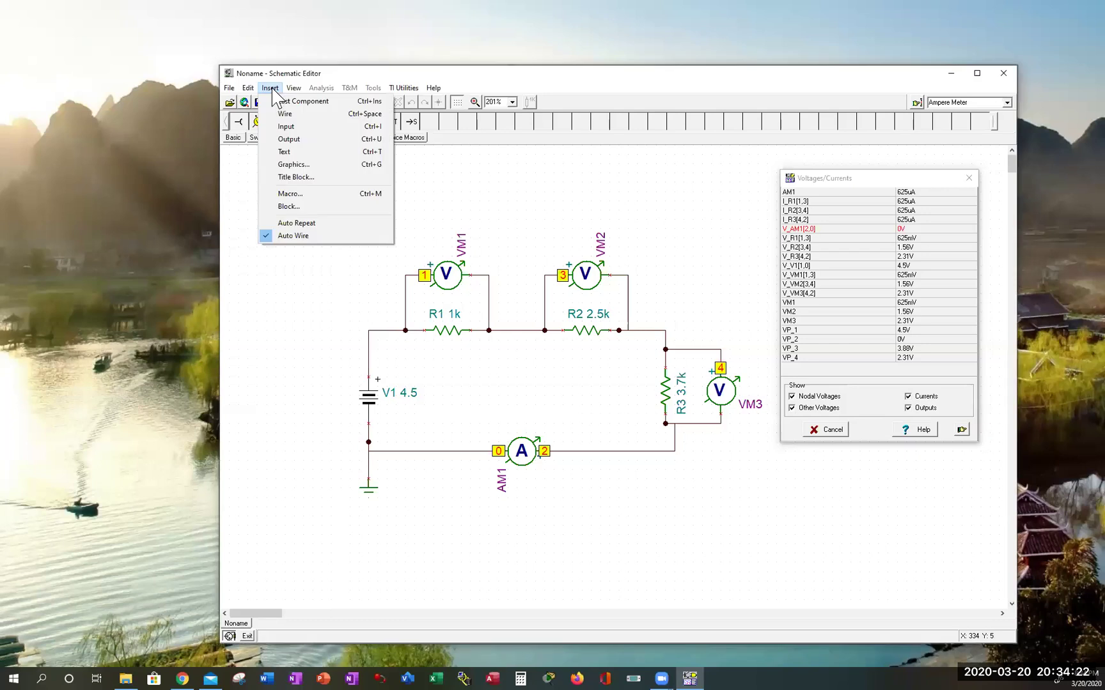
left_click(301, 178)
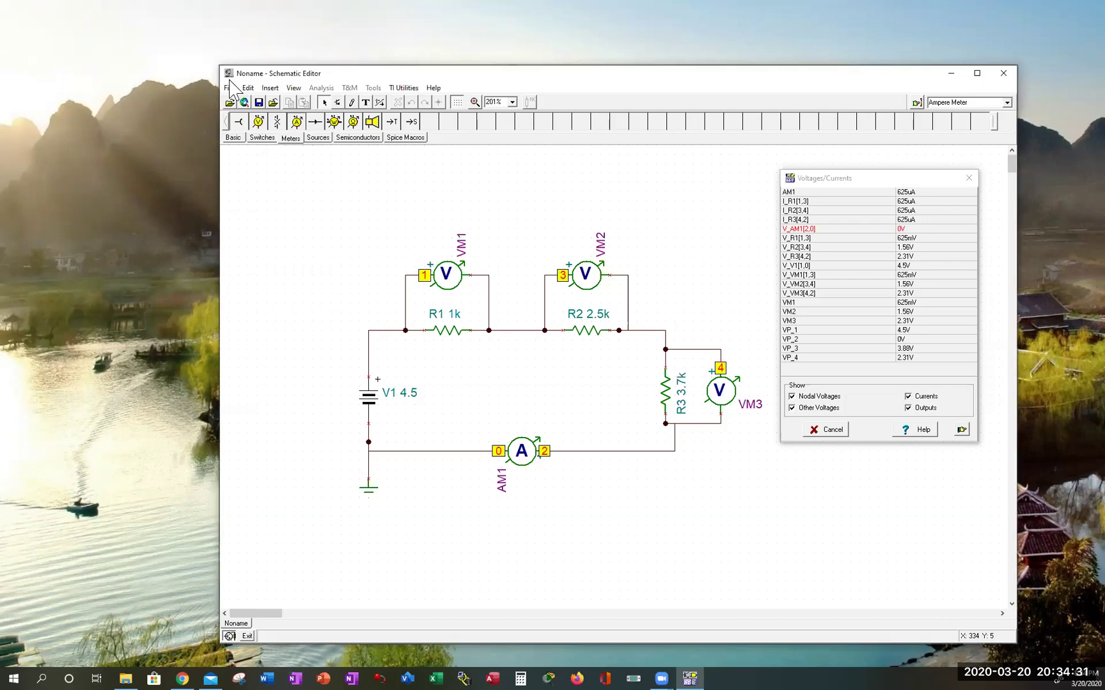
left_click(270, 88)
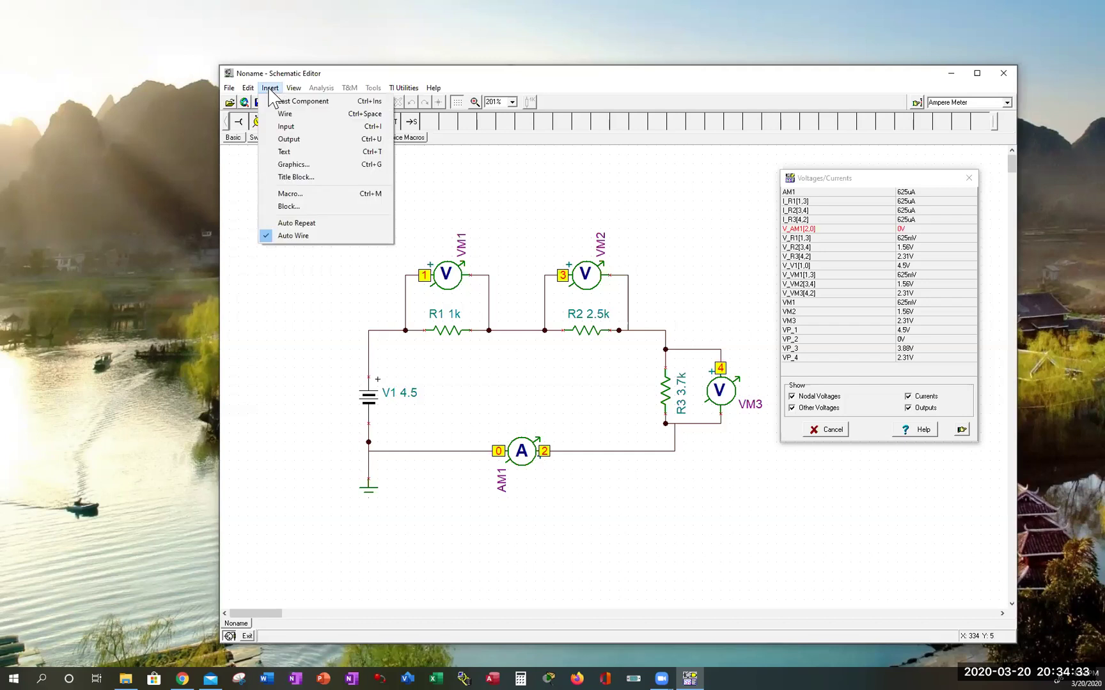
left_click(282, 162)
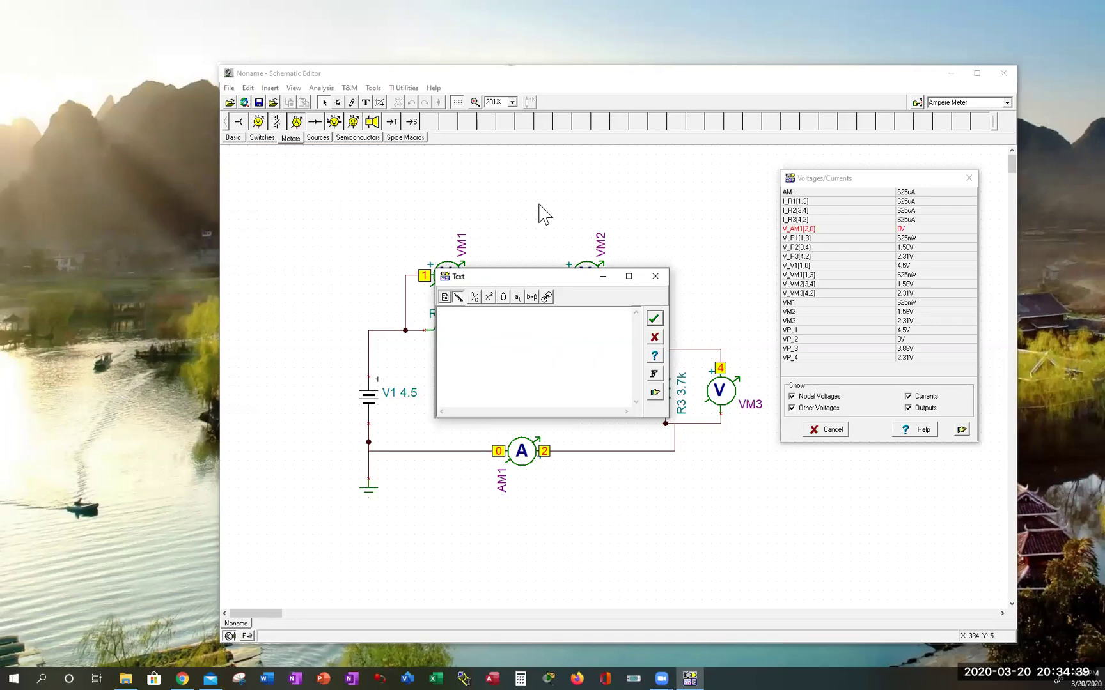
type("Circuit Design by Frank Ko, 3-20-20")
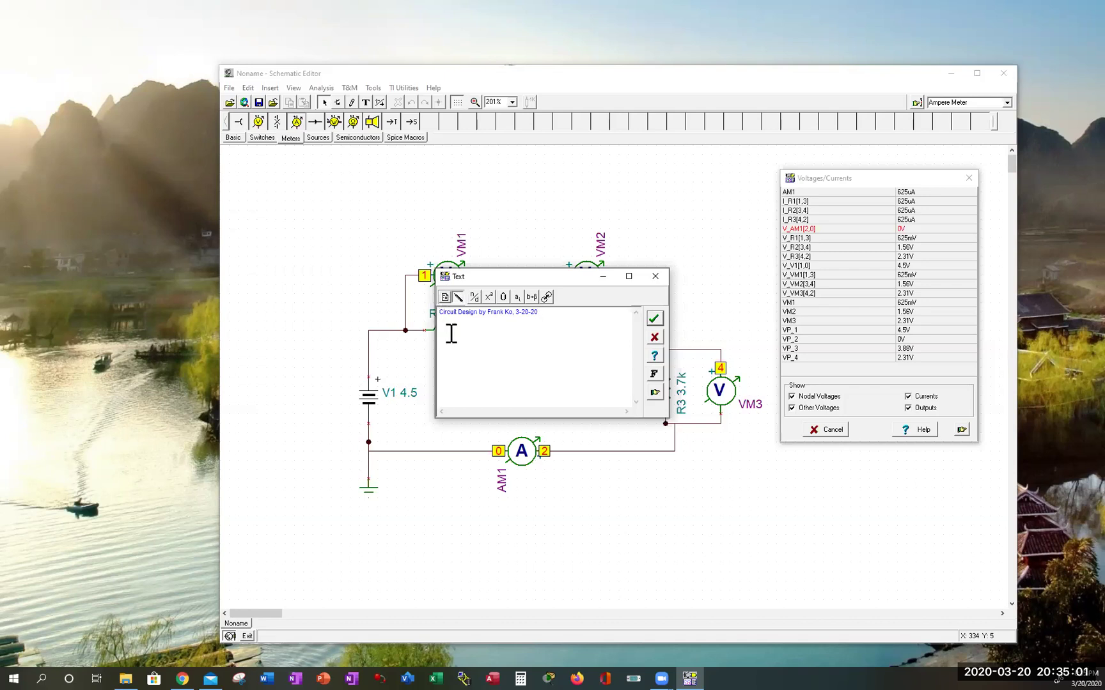
type("Sereis 3R")
Set the note's font to Arial Rounded MT Bold, size 16
left_click(653, 374)
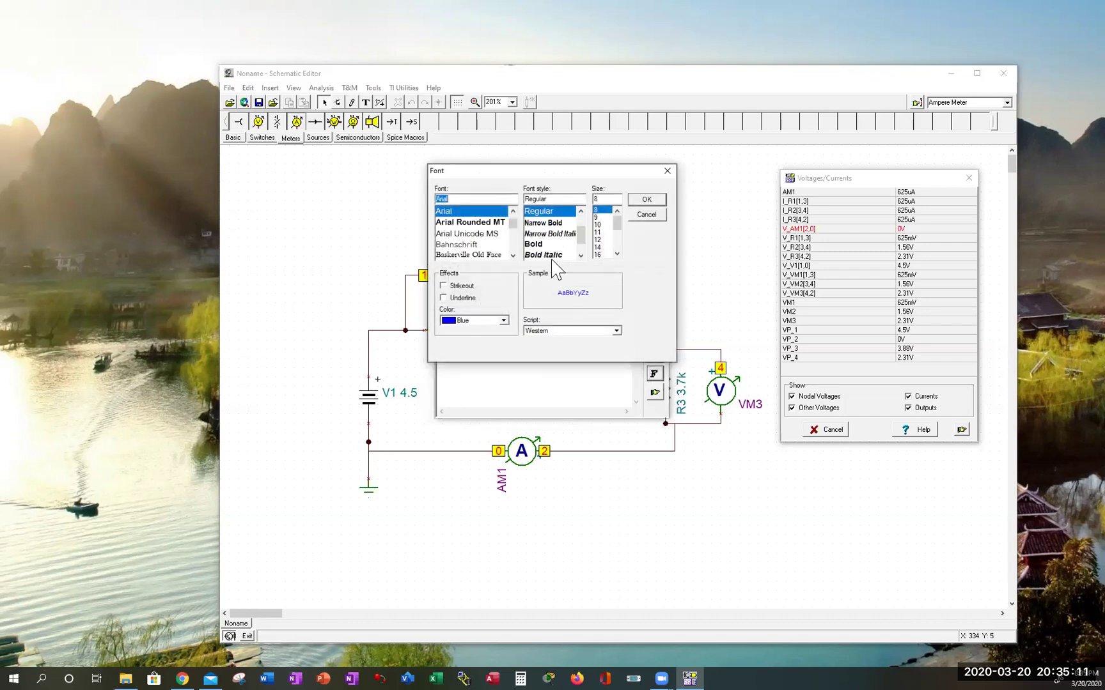
left_click(502, 224)
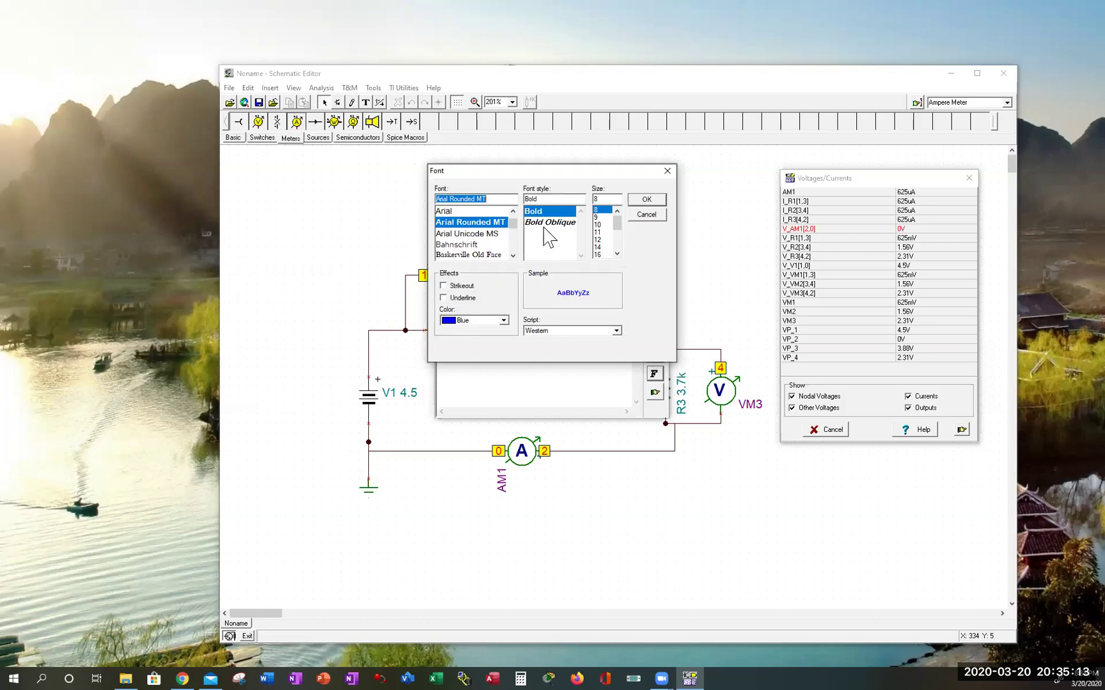
left_click(601, 255)
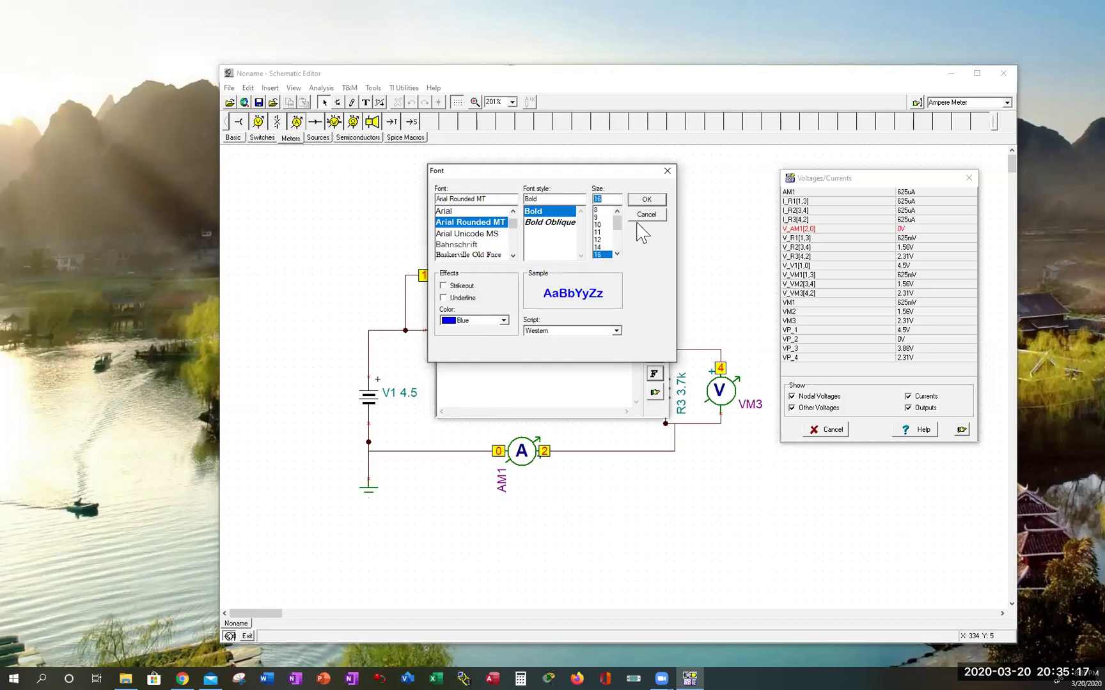
left_click(647, 199)
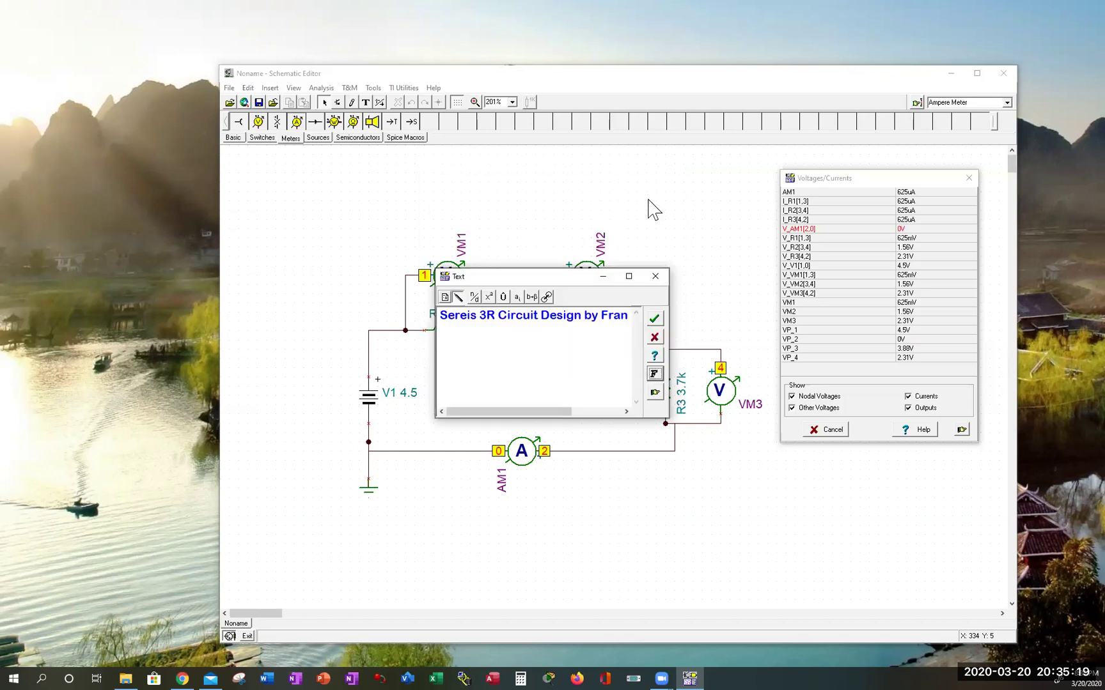
Accept the text note and place it as a title below the circuit
left_click(655, 318)
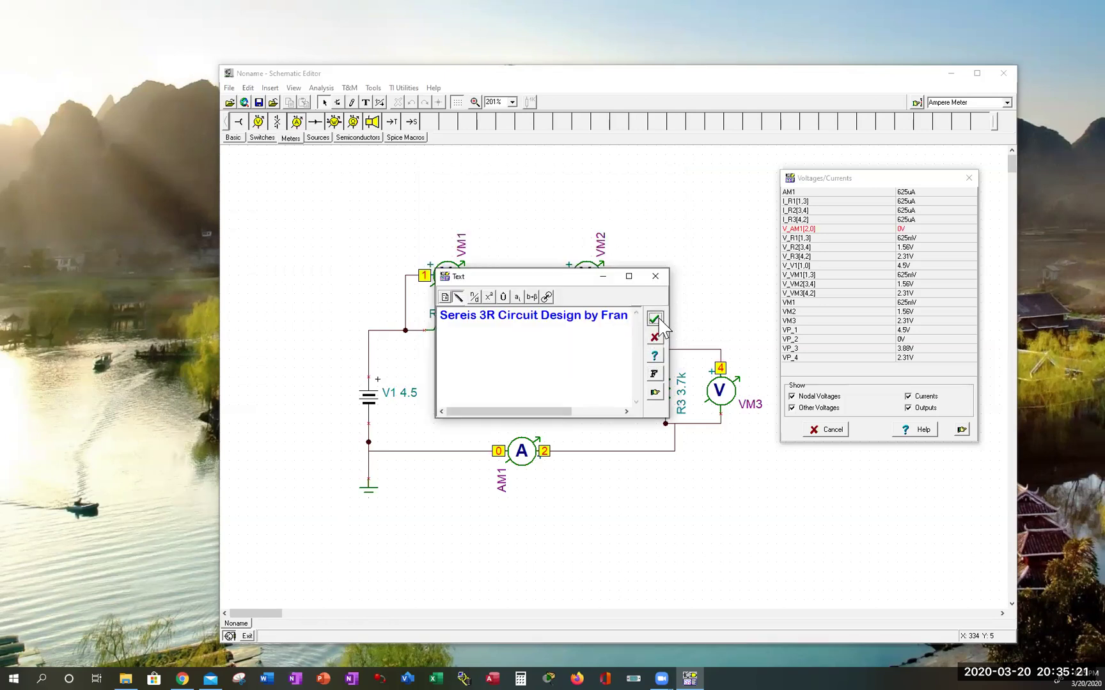
left_click(659, 319)
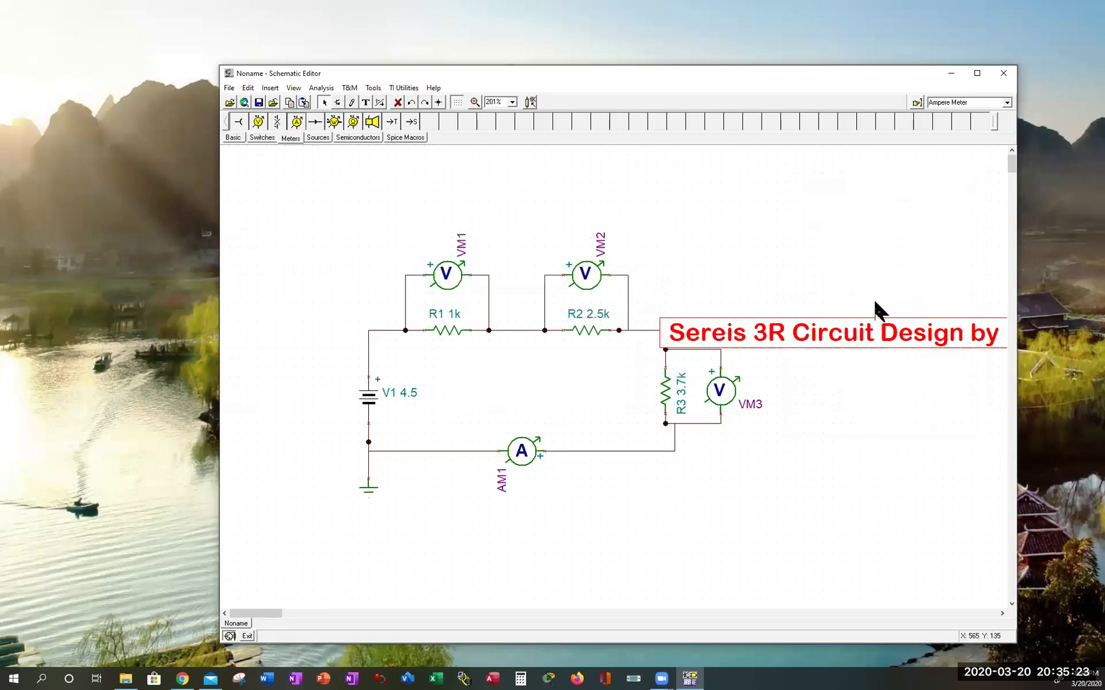
left_click(844, 322)
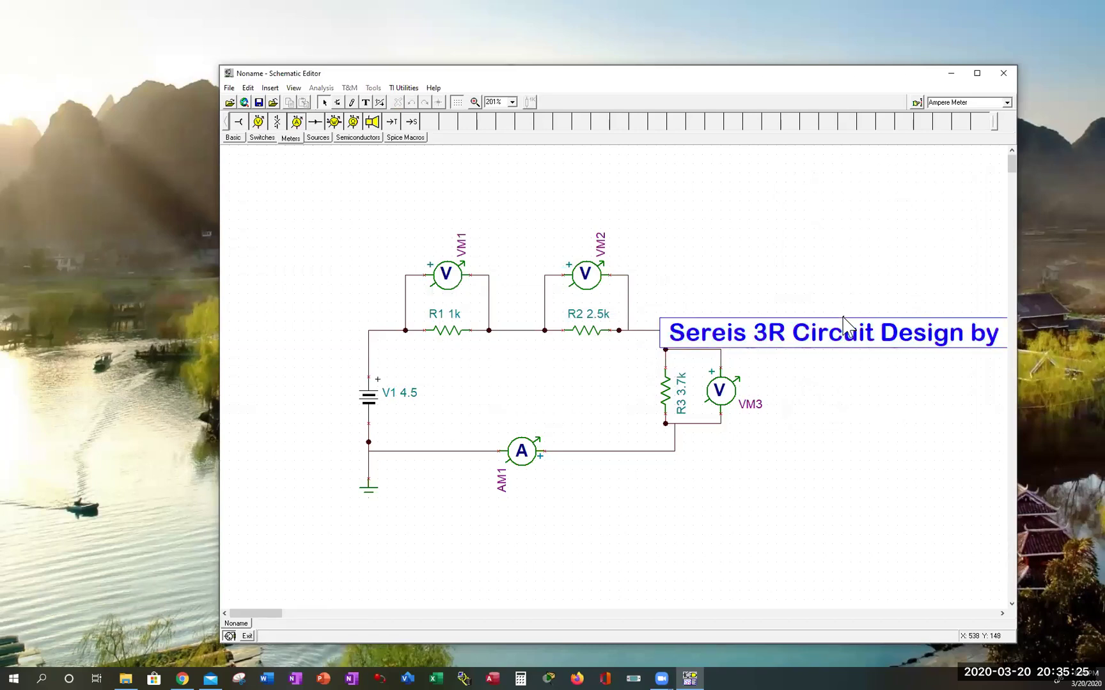
left_click_drag(844, 332, 464, 525)
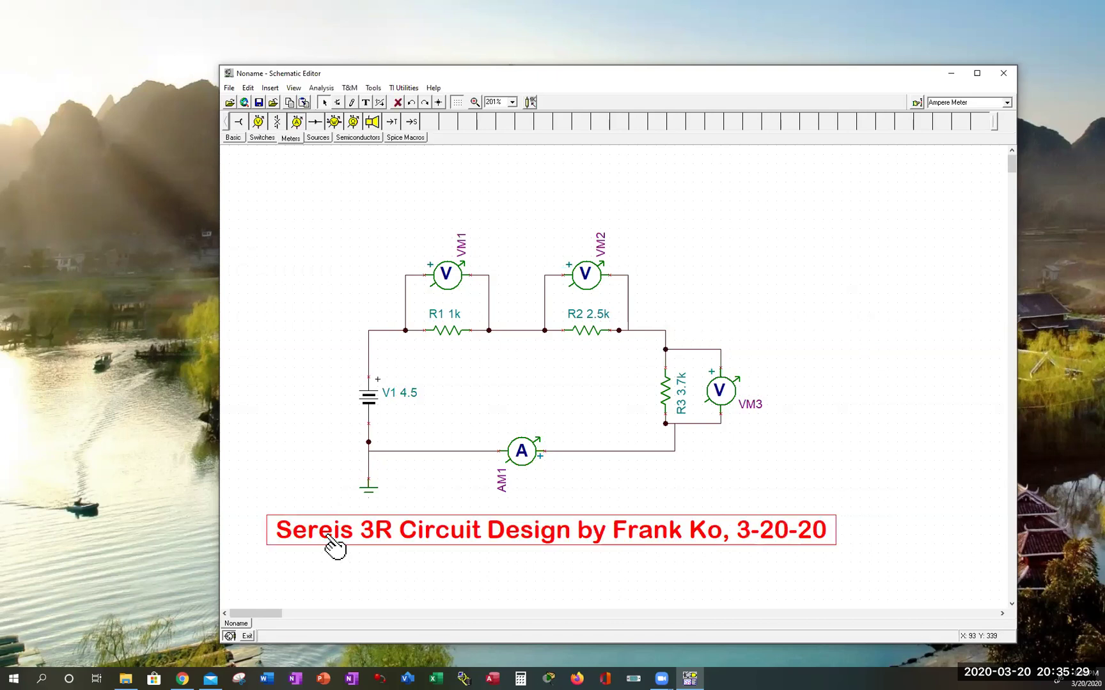
Correct the misspelled first word of the title to "Series"
double_click(336, 538)
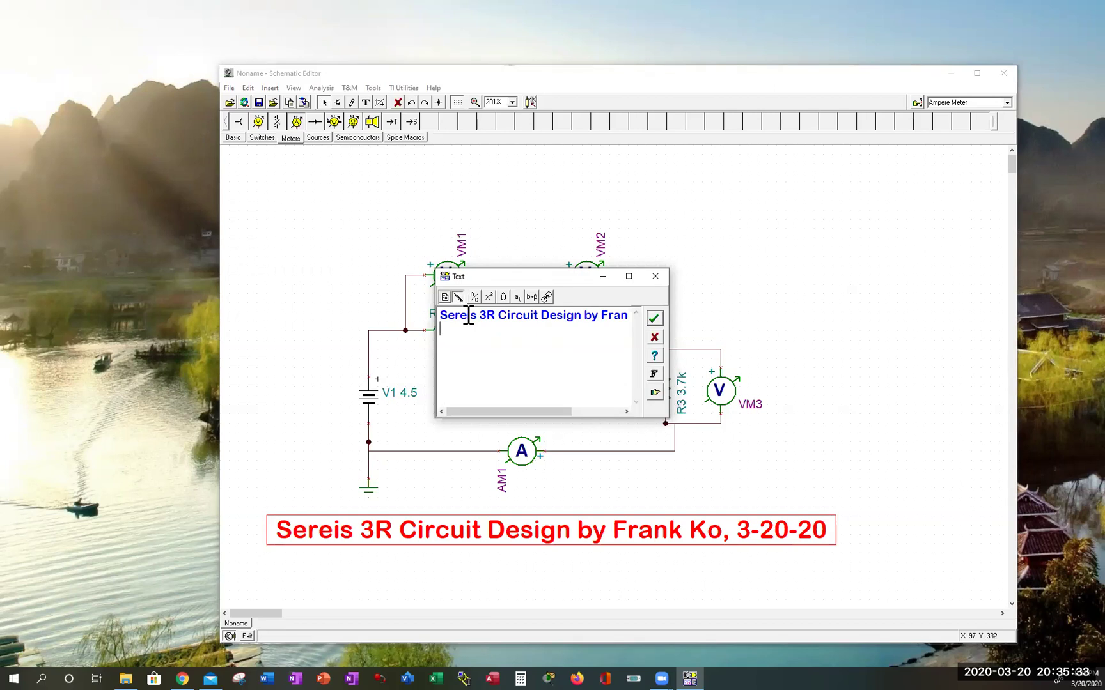
key("BackSpace")
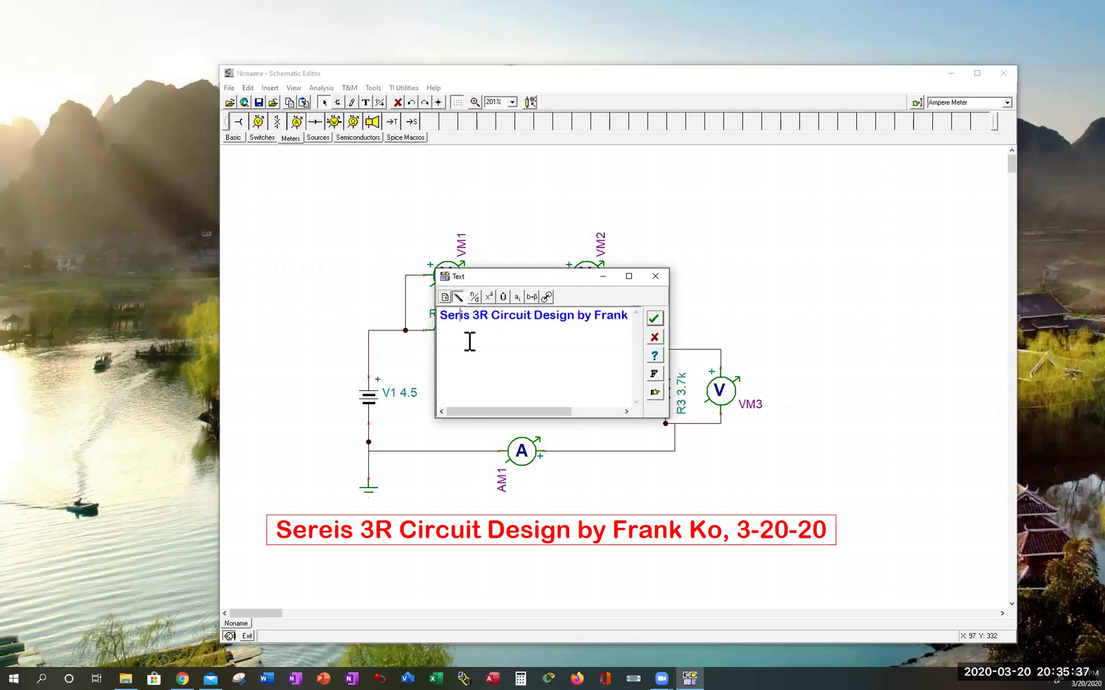
type("e")
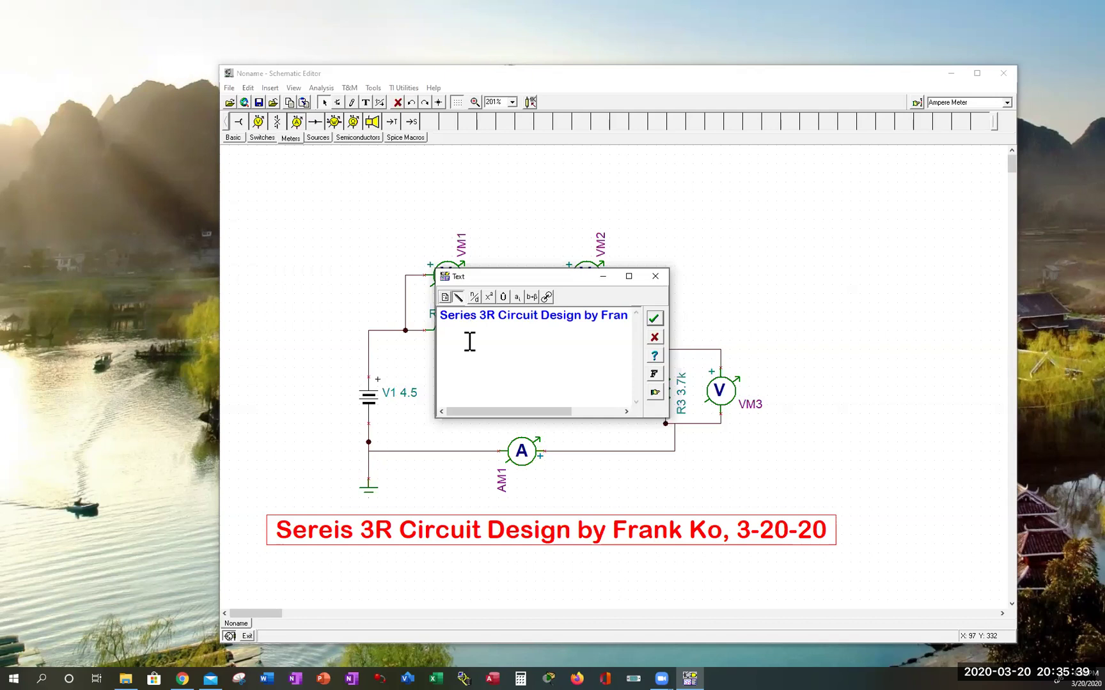
left_click(652, 318)
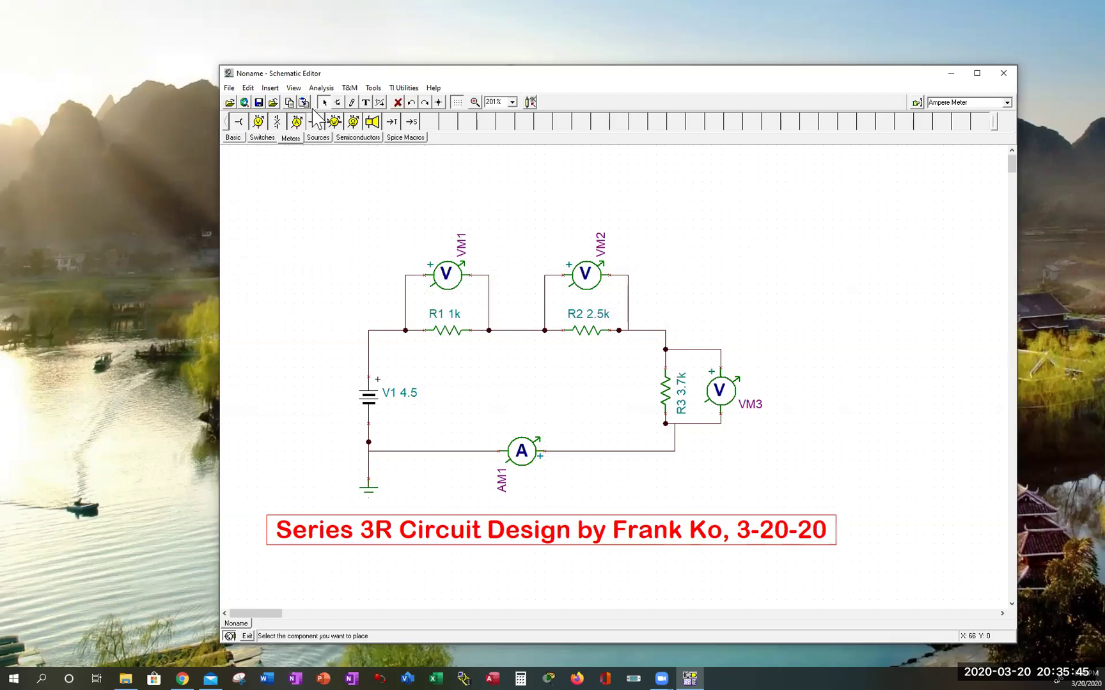
Calculate the table of DC results again, enlarge it to show every row, and position it beside VM3
left_click(322, 88)
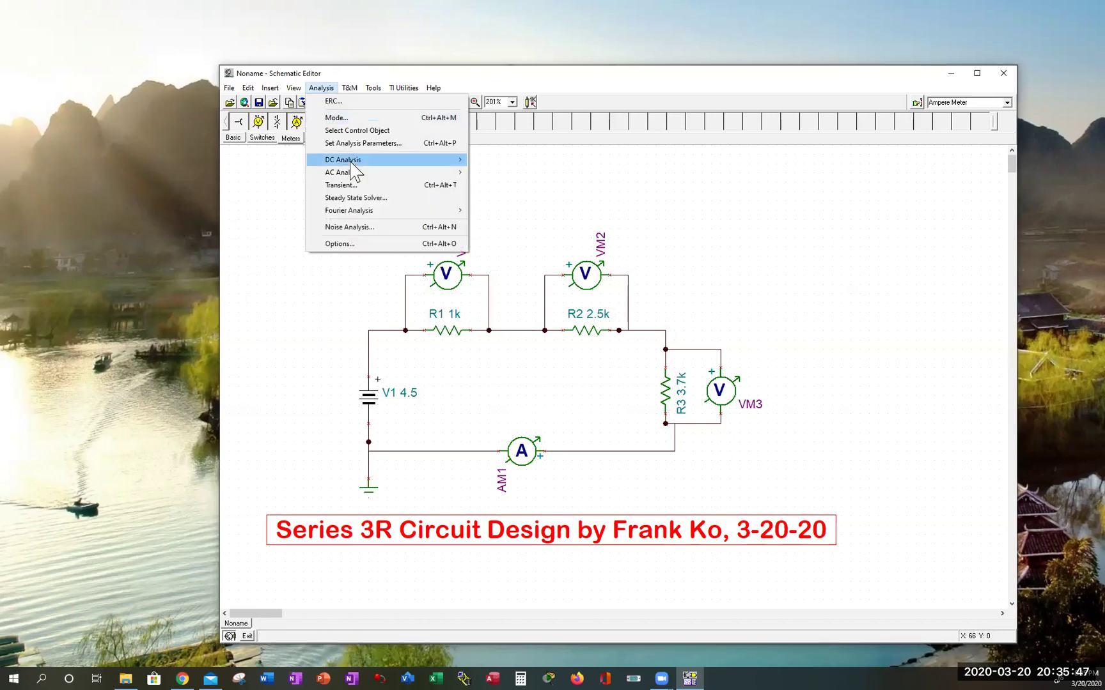
mouse_move(355, 162)
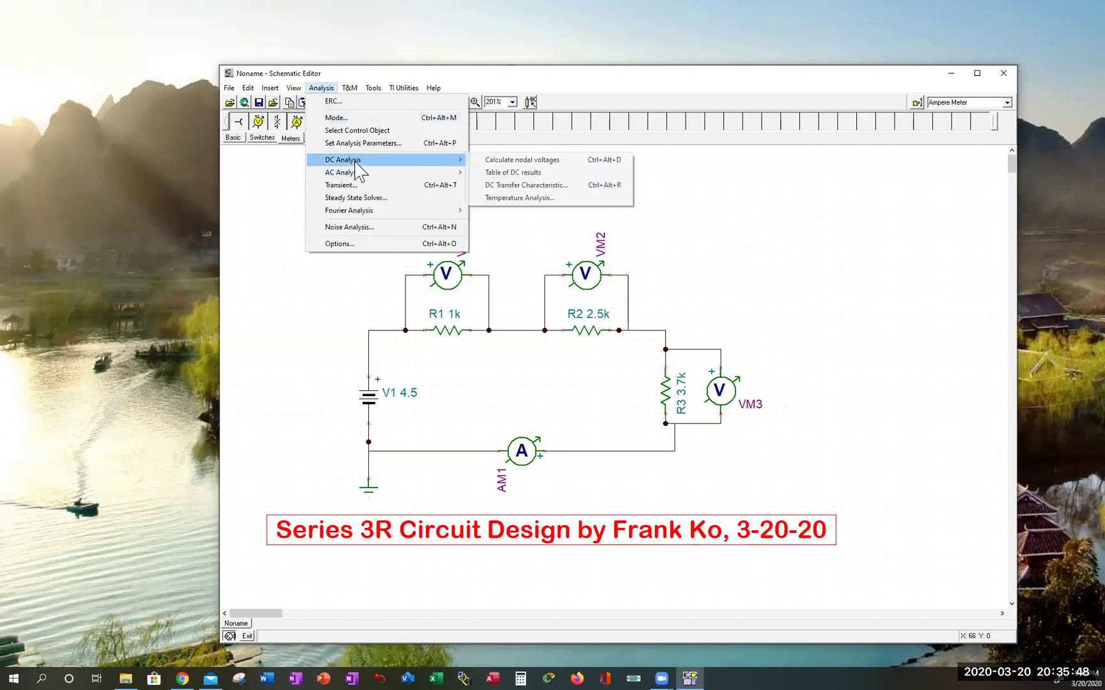
left_click(520, 173)
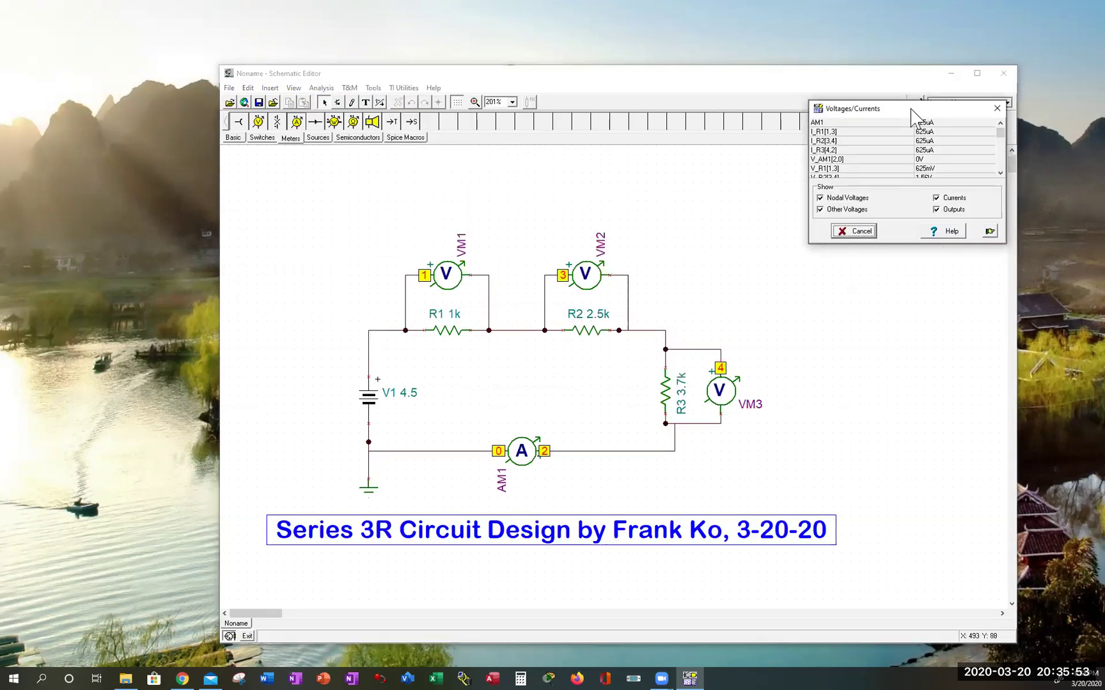
left_click_drag(912, 110, 883, 166)
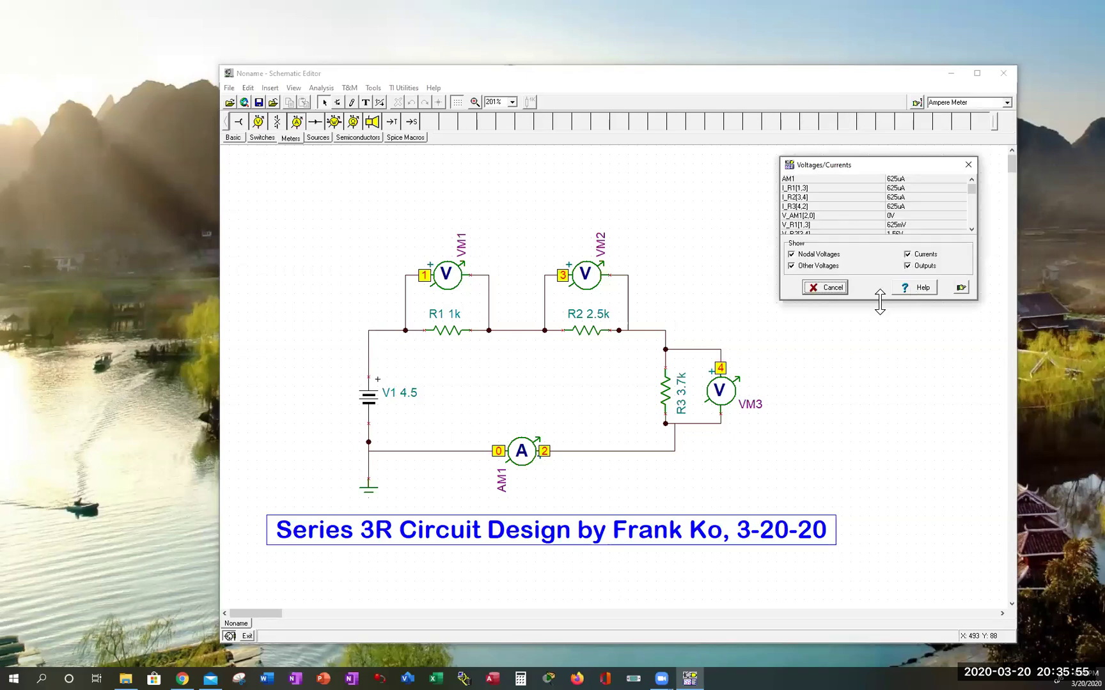
left_click_drag(880, 301, 881, 424)
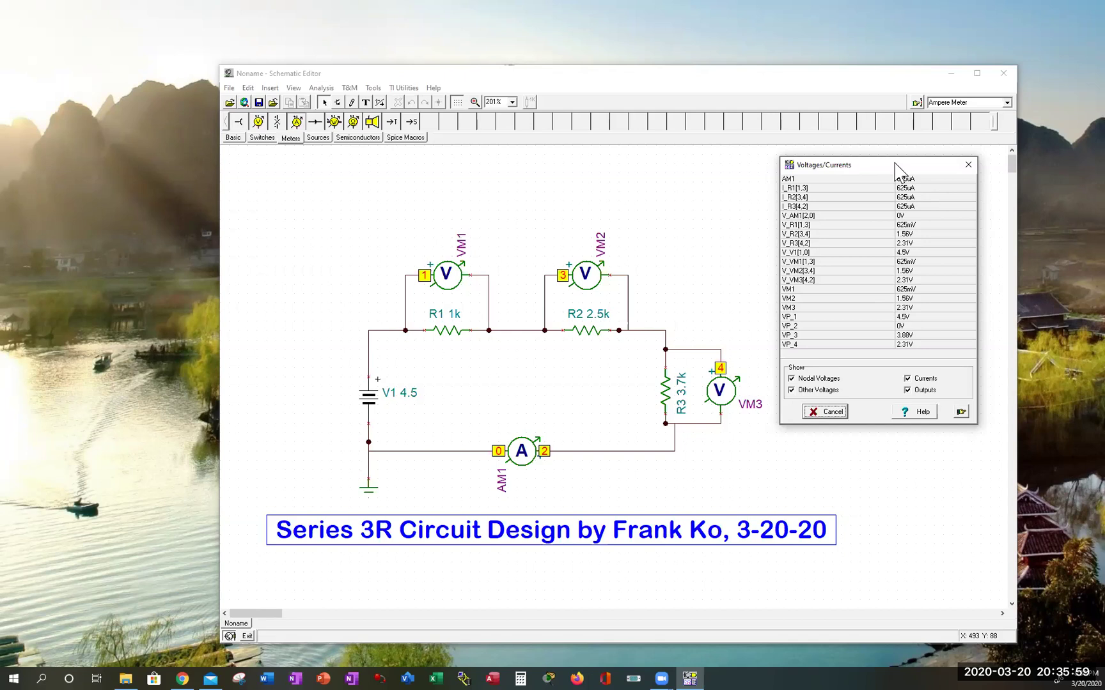
left_click_drag(895, 165, 895, 196)
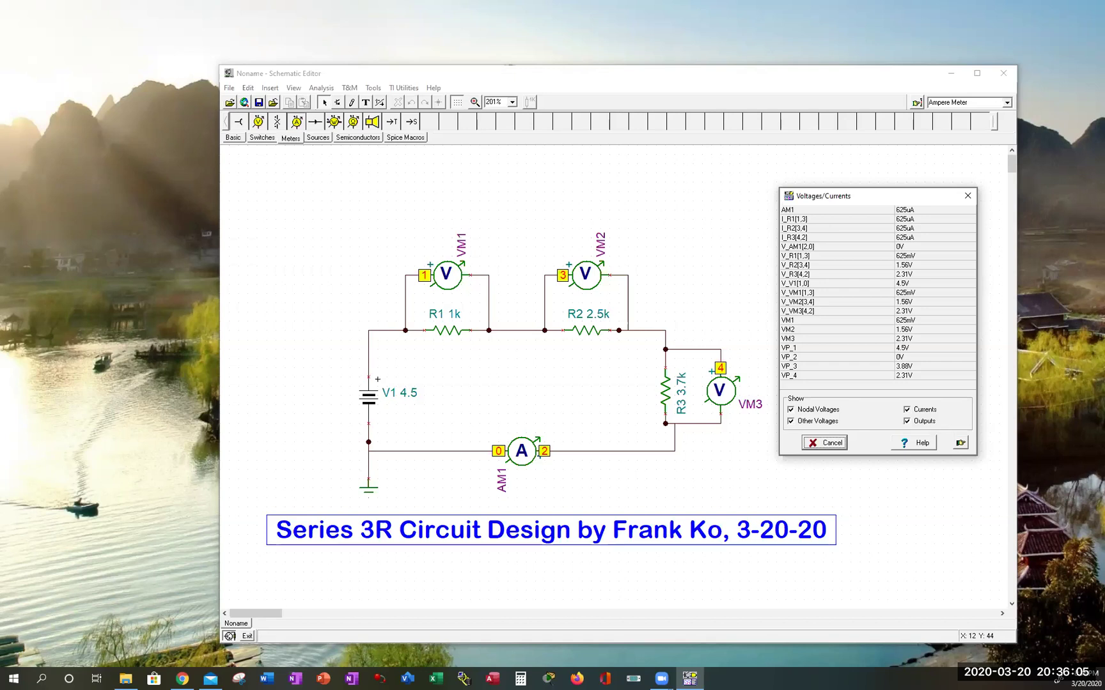
Capture the schematic with its title and results table in Snipping Tool and copy the snip
left_click(547, 515)
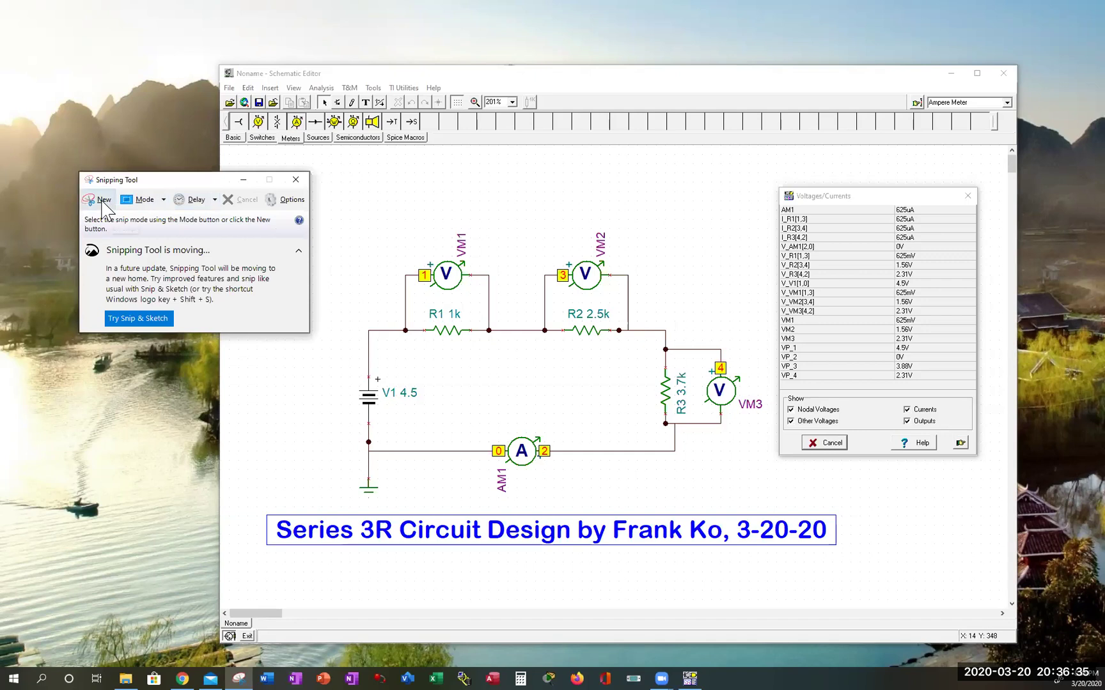
left_click(104, 203)
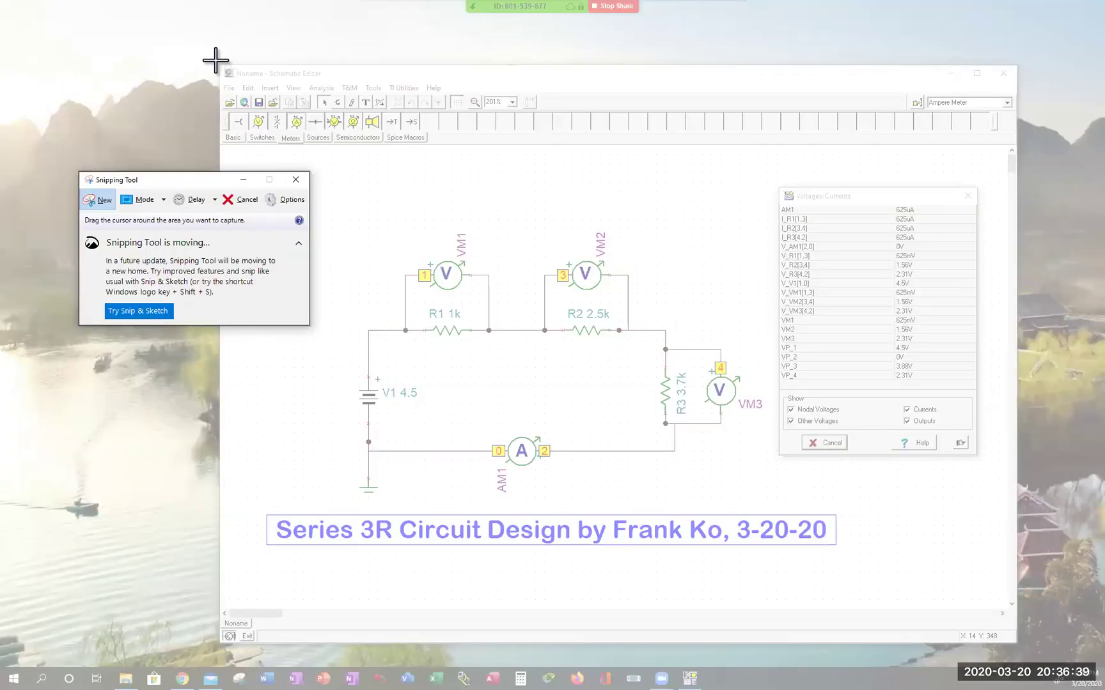
left_click_drag(217, 62, 998, 555)
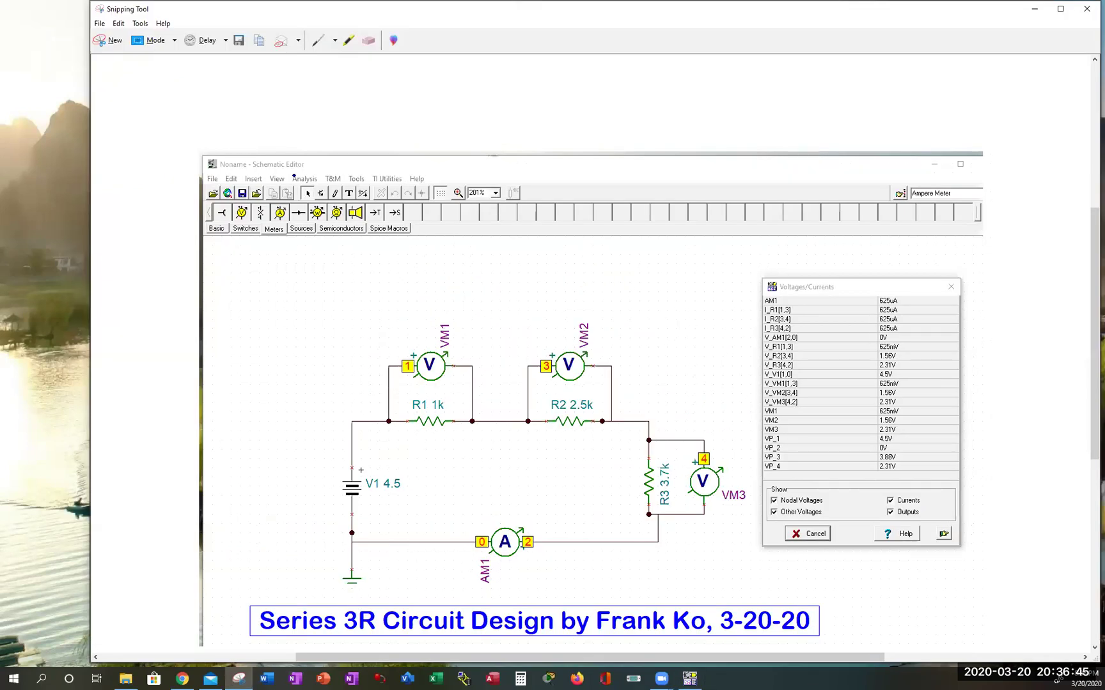
left_click(118, 24)
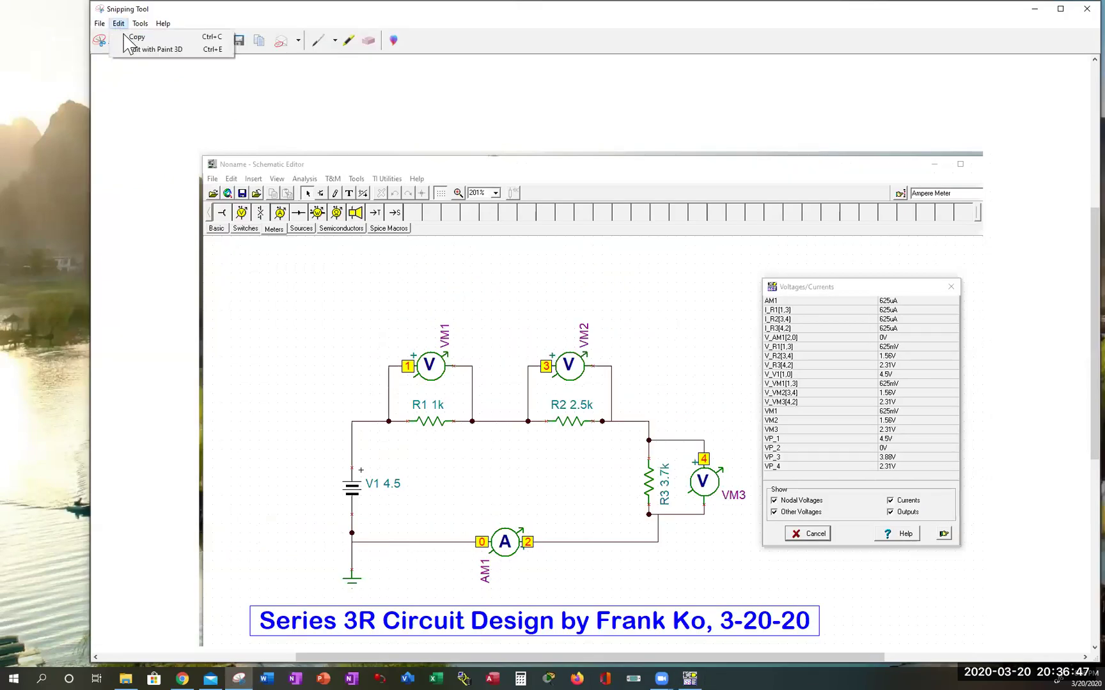
left_click(128, 37)
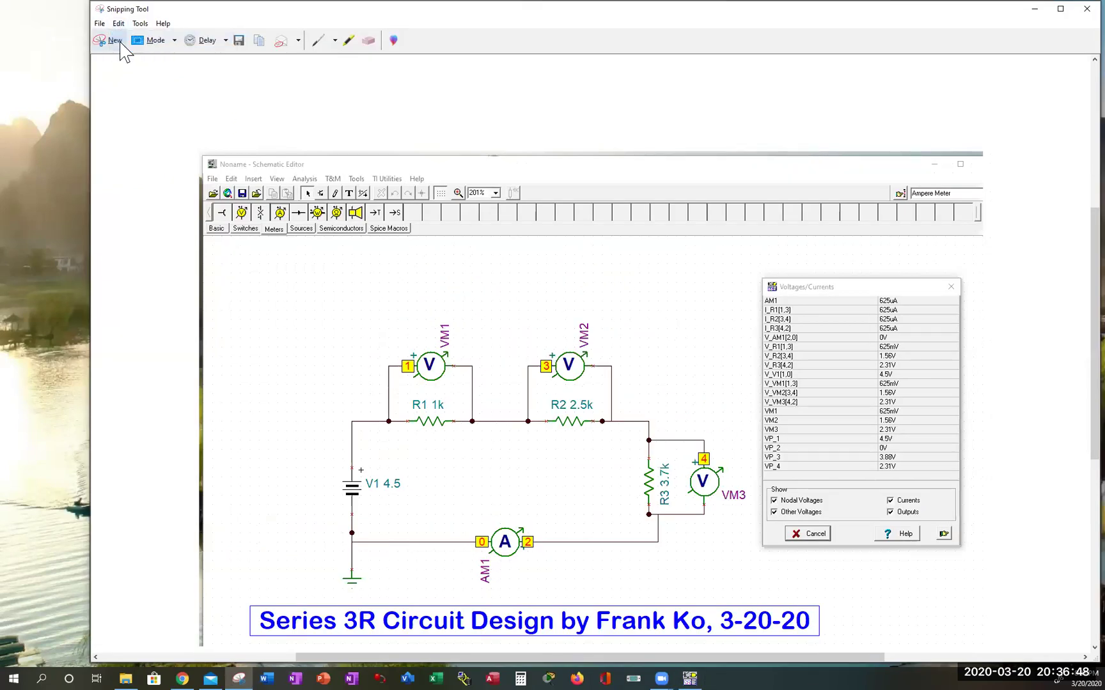
left_click(1033, 10)
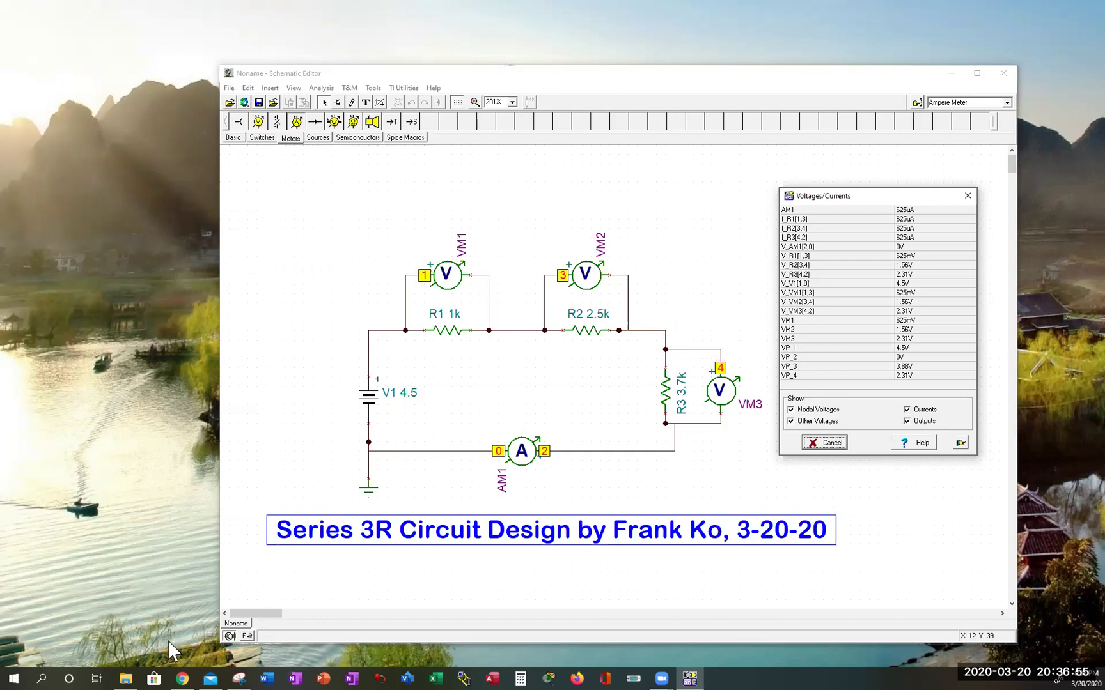
Switch to Word, paste the circuit snip into the blank document, and enlarge the window to show the whole picture
left_click(268, 660)
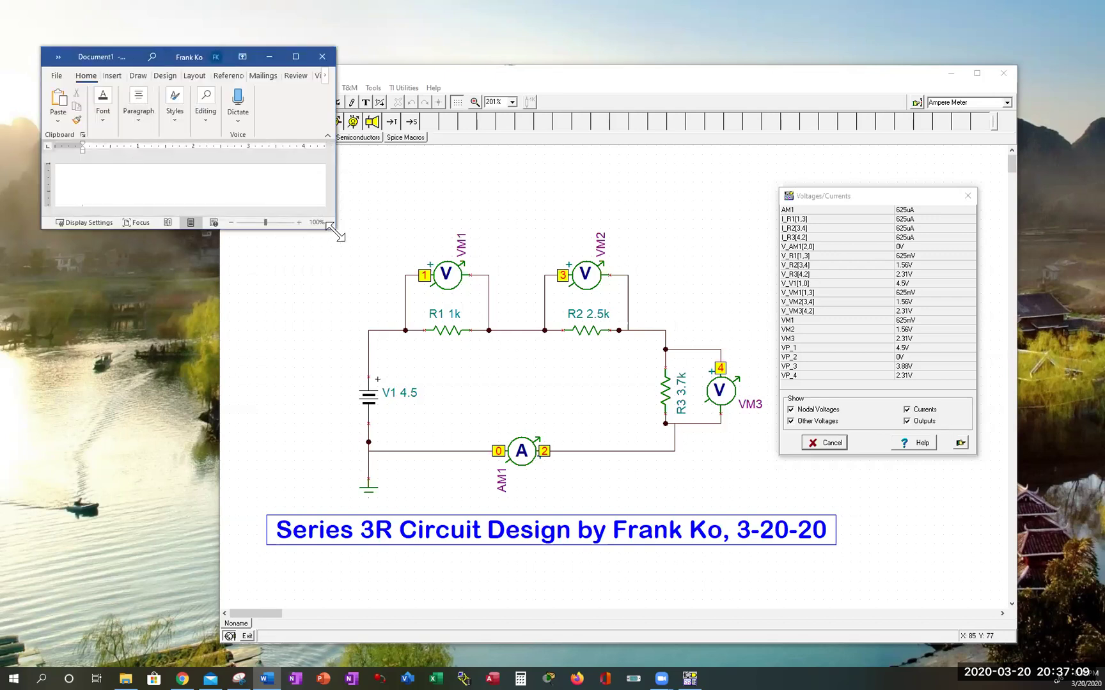
left_click_drag(334, 229, 339, 367)
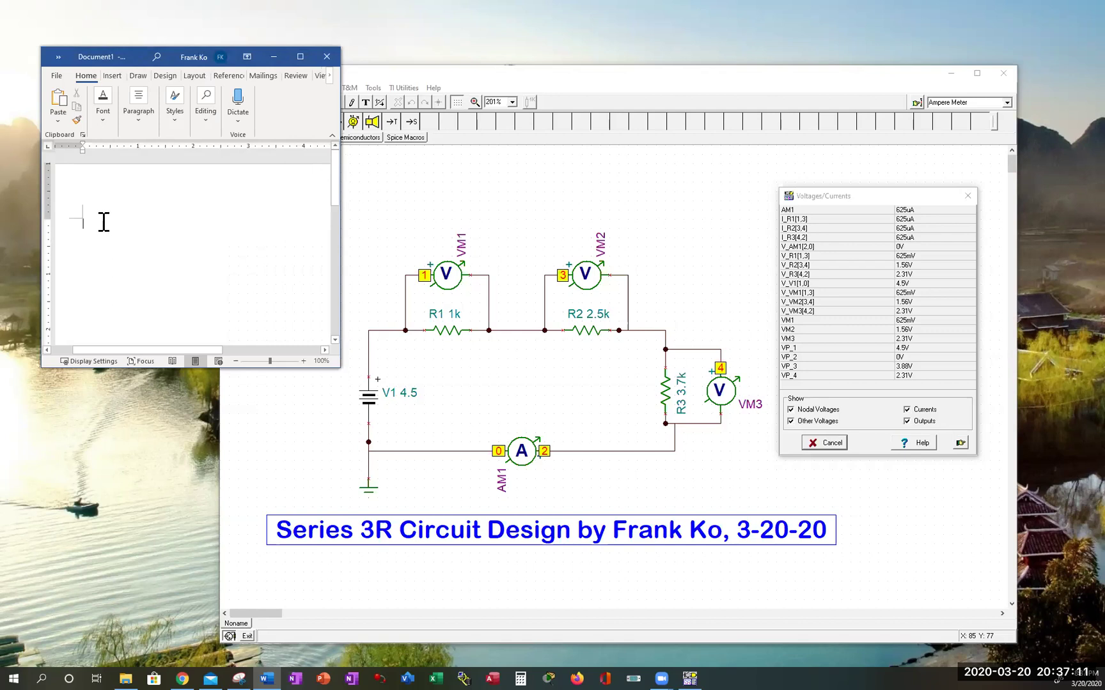
key("ctrl+v")
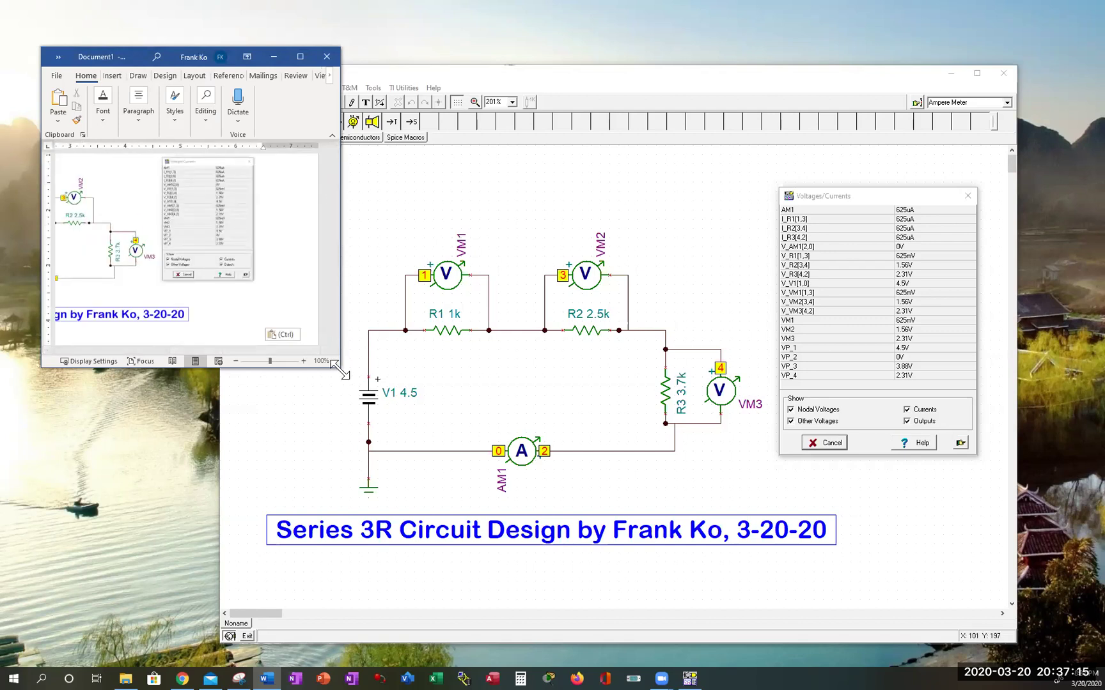
left_click_drag(479, 481, 469, 480)
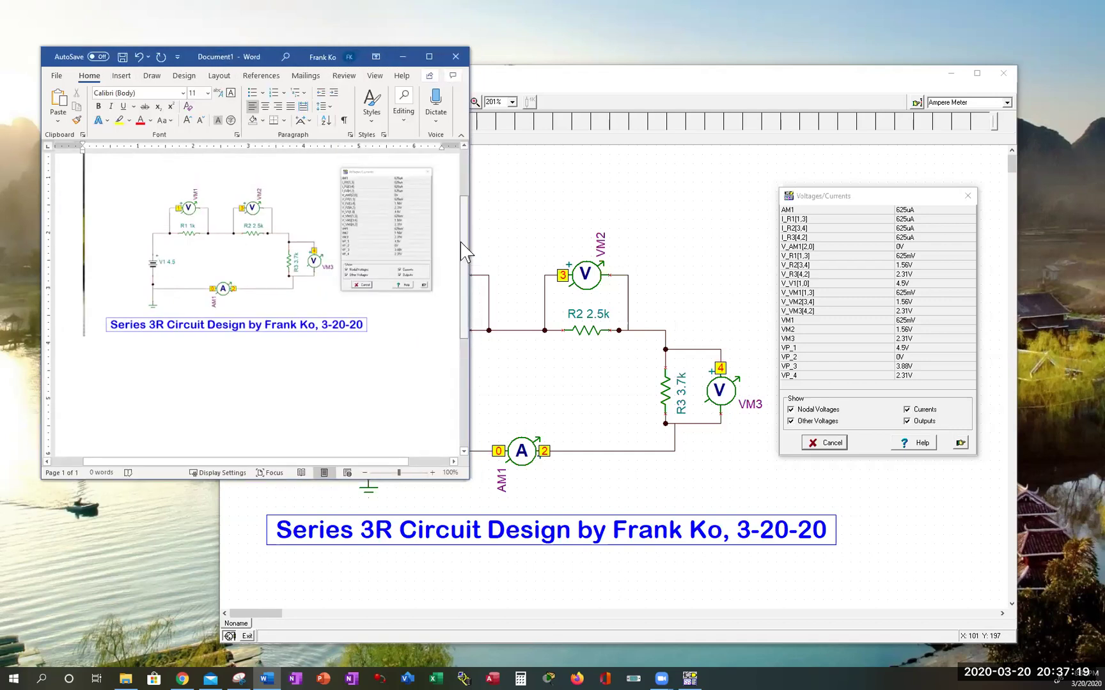
scroll(460, 242, "up", 3)
scroll(467, 263, "down", 1)
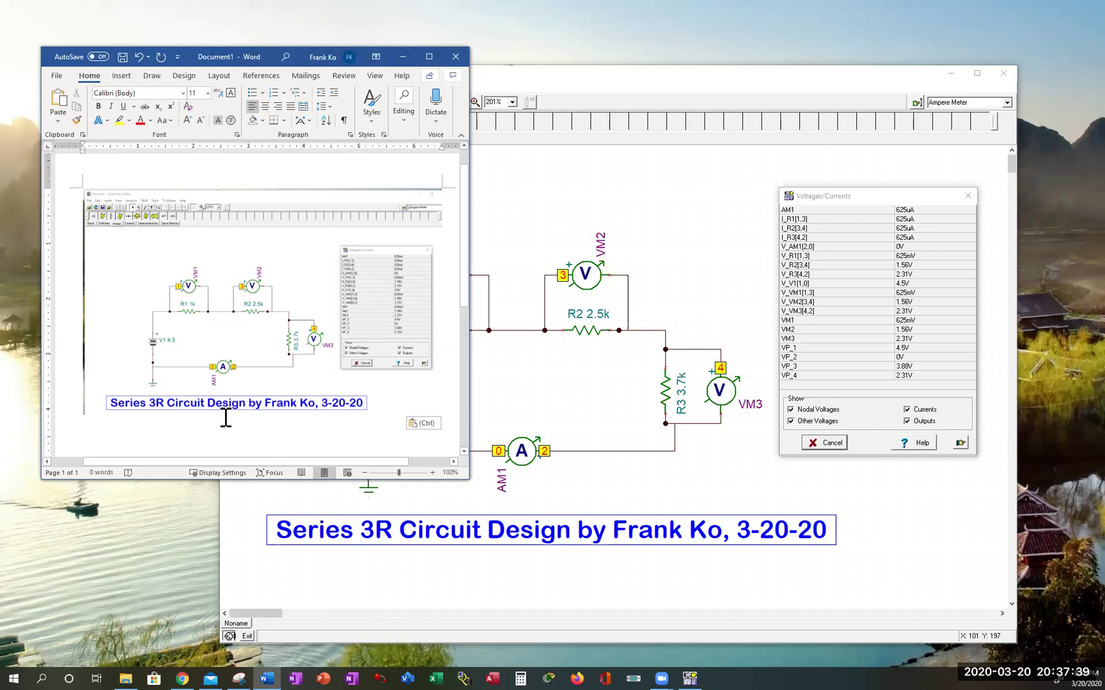
Save the Word document in D: > ESYS 51, named "Series 3R by" plus the author's full name, and minimize Word
left_click(48, 75)
left_click(74, 228)
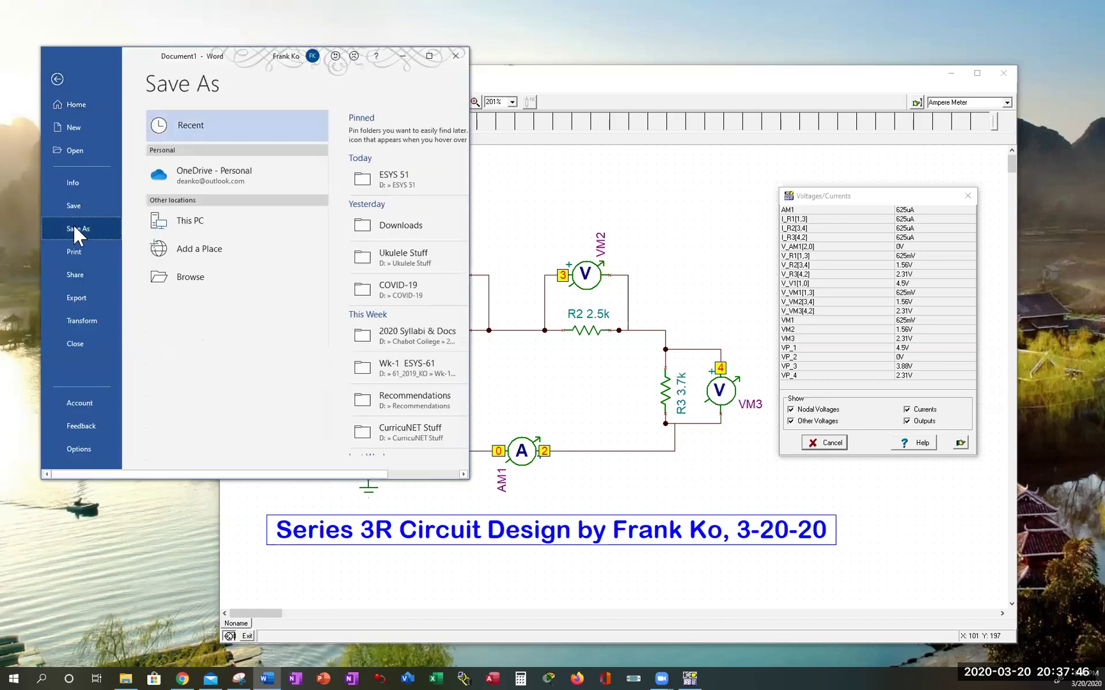
left_click(393, 179)
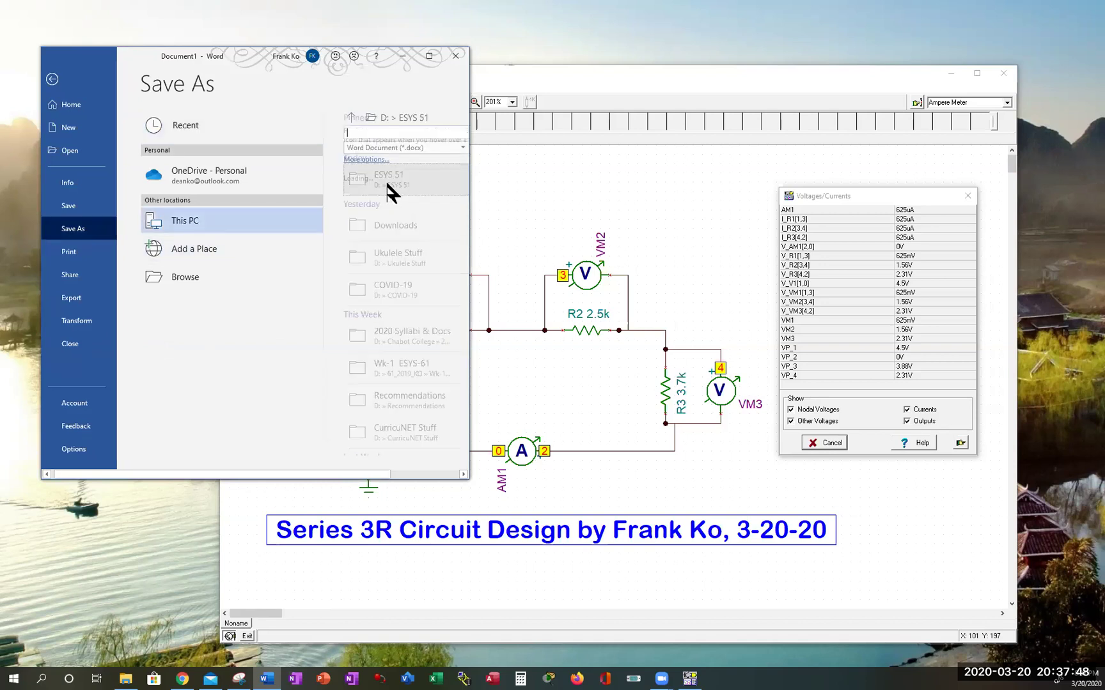
left_click(364, 133)
type("Series")
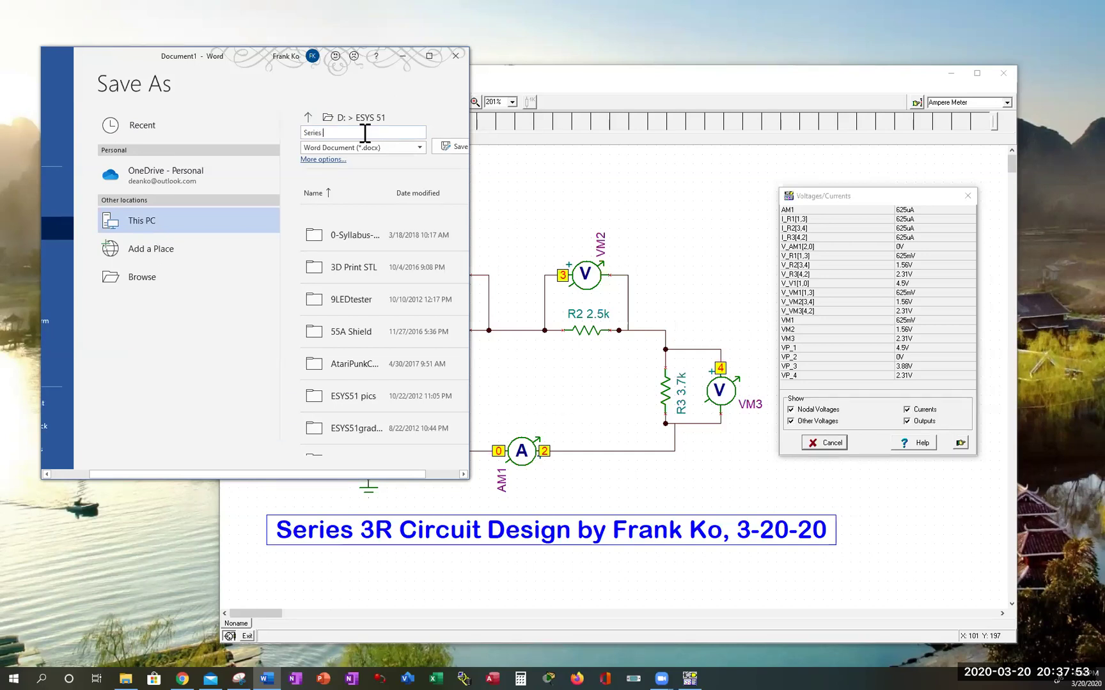
type(" 3R by Frank Ko")
left_click(451, 145)
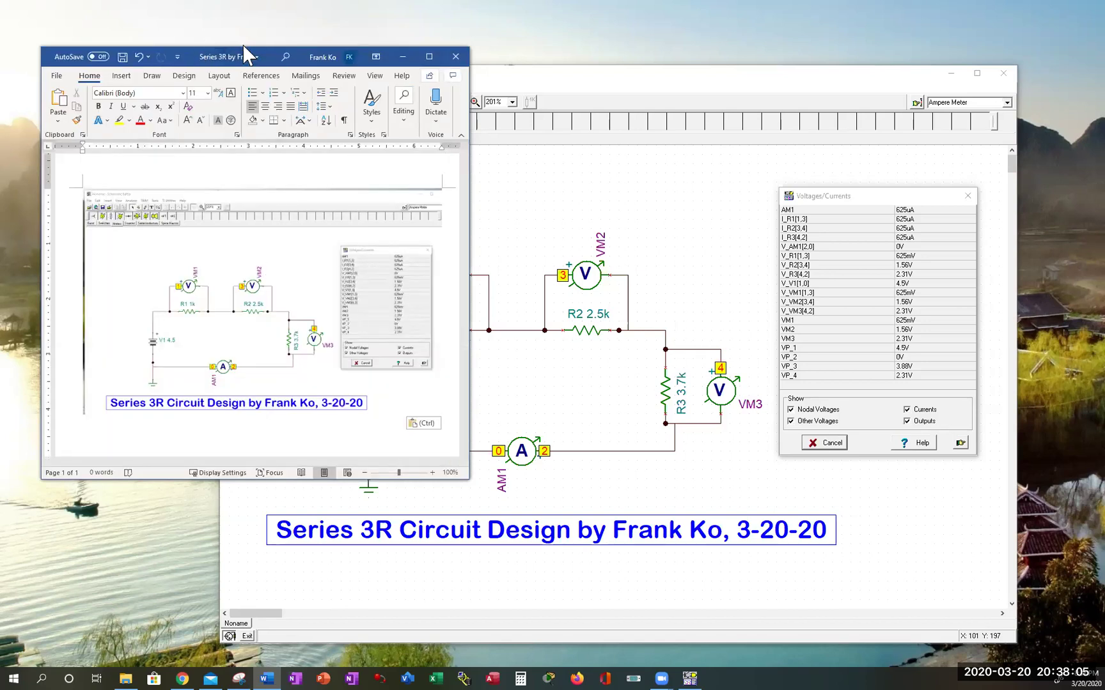
left_click(402, 58)
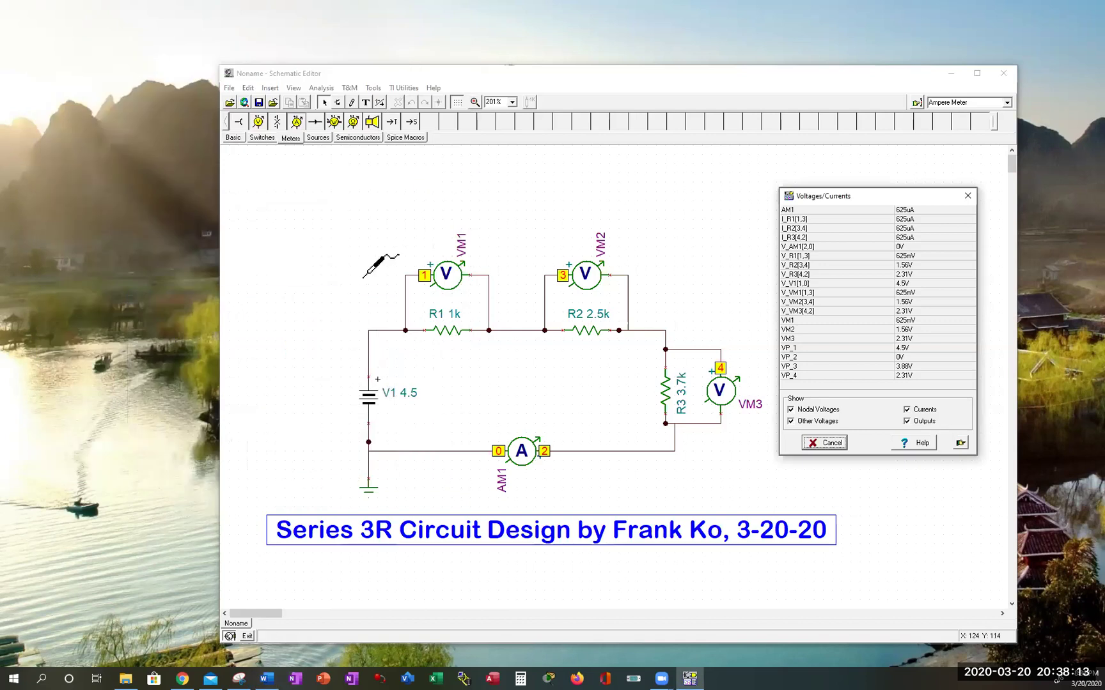